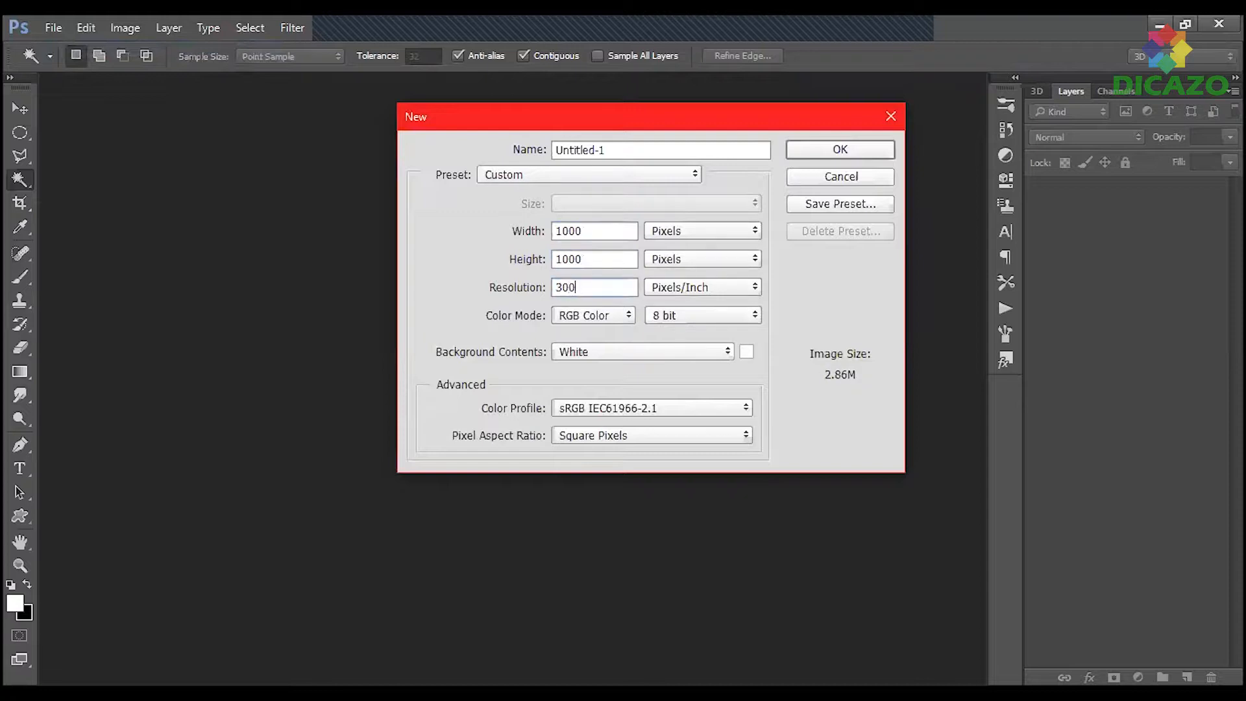
Create the 1000 × 1000 pixel, 300 pixels/inch document with a white background and add a new empty layer.
key(Return)
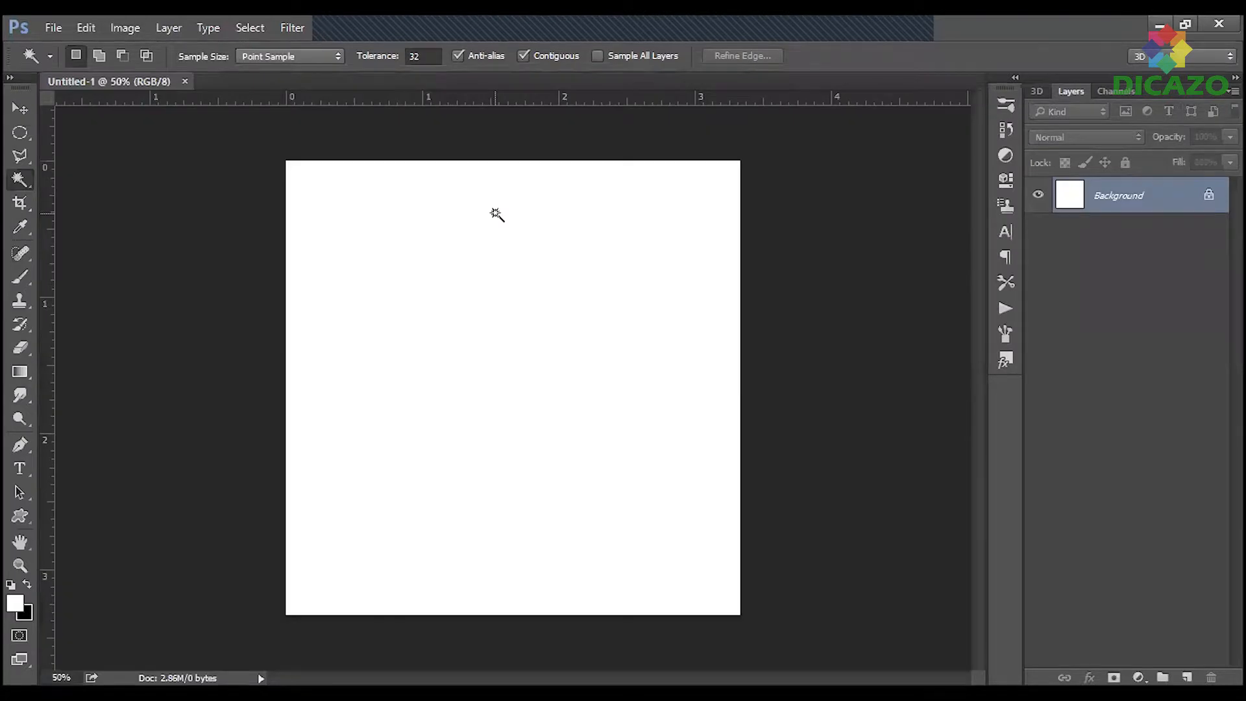
key(ctrl+0)
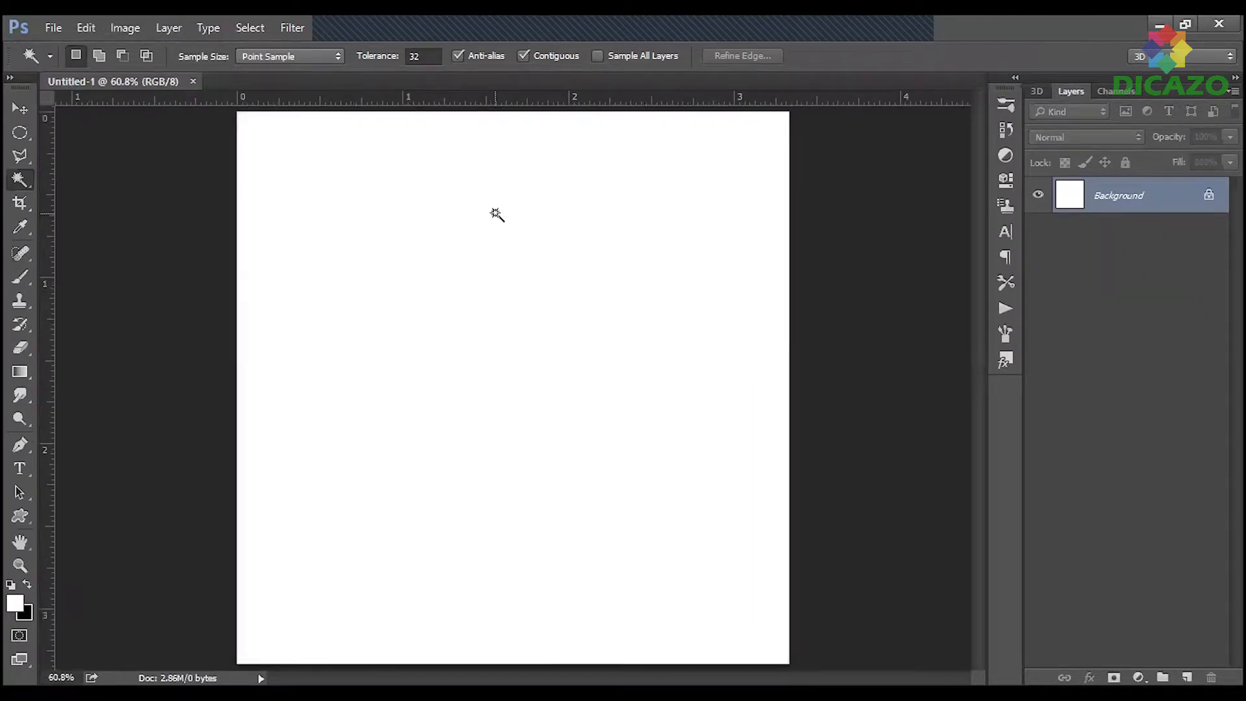
key(ctrl+shift+alt+n)
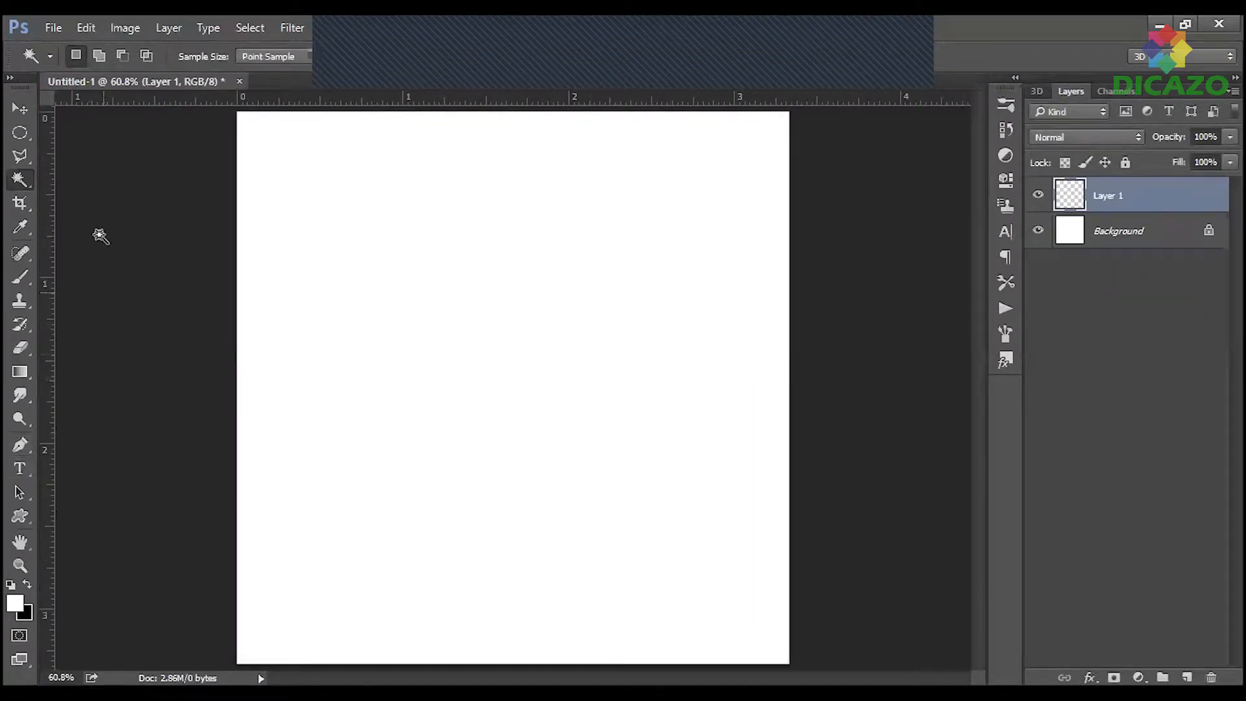
Draw a circular selection about 2.4 inches in diameter around the middle of the canvas.
click(19, 132)
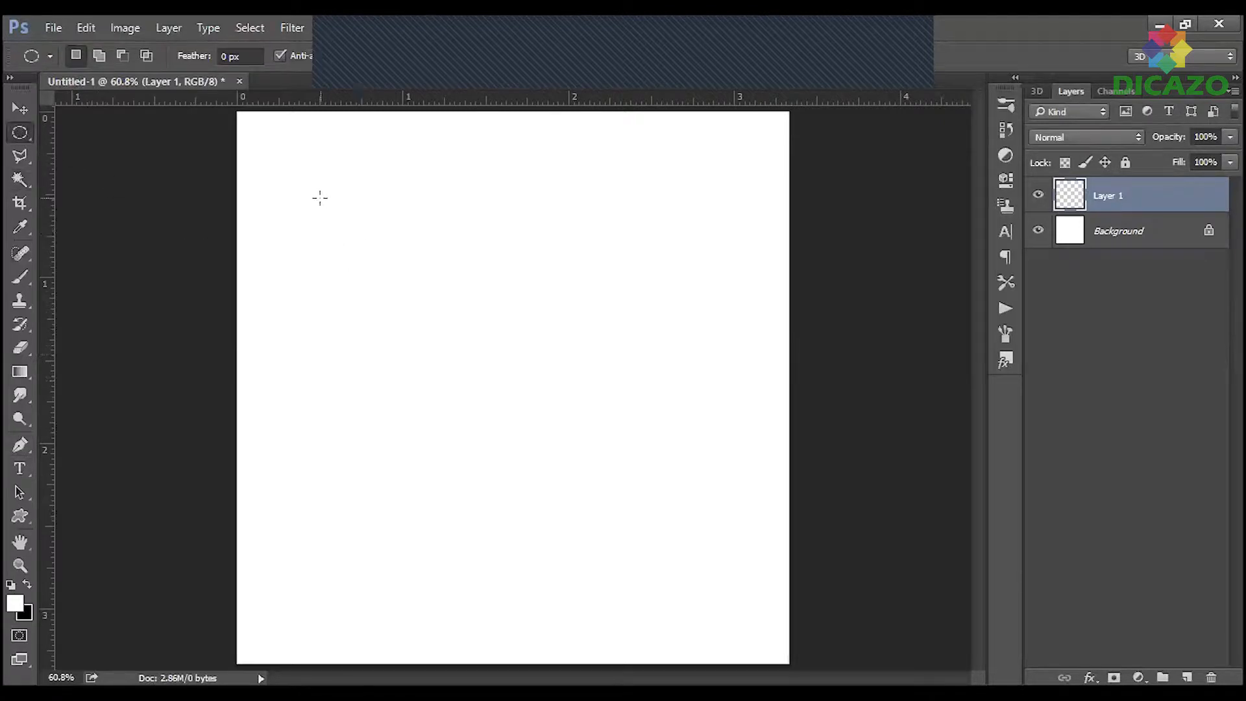
drag(318, 196, 781, 592)
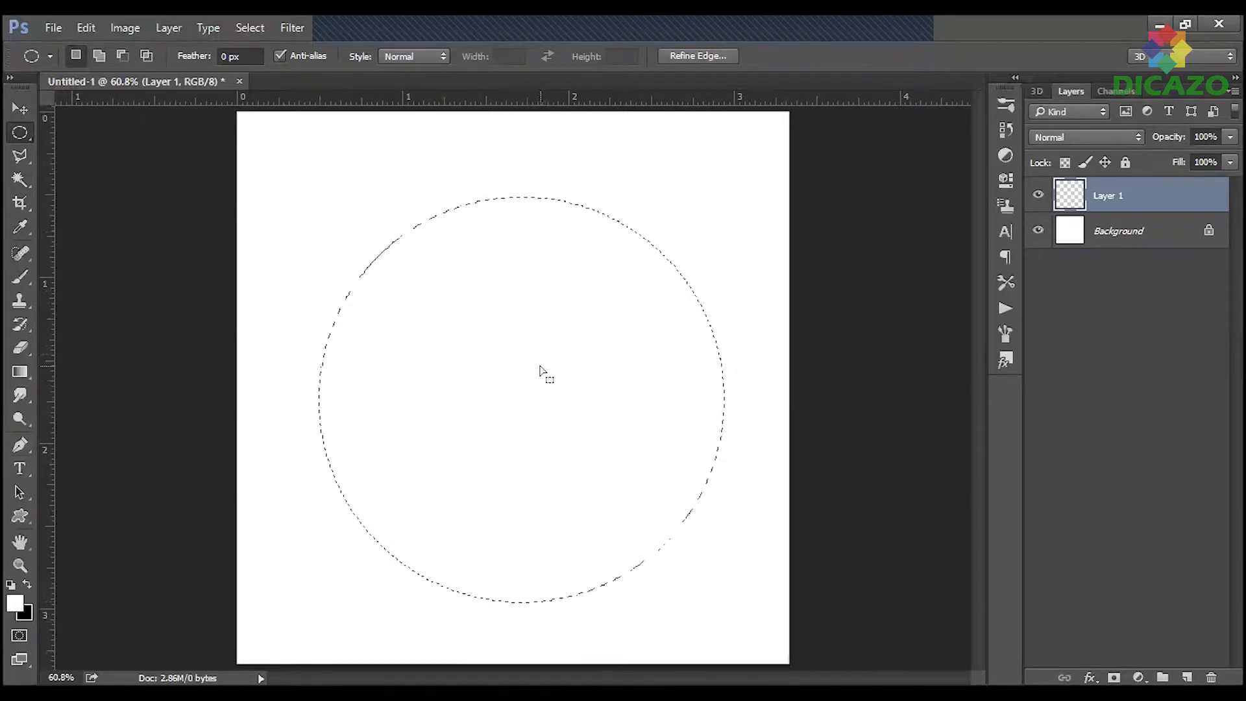
Place guides along all four edges of the circular selection and horizontally and vertically through its centre.
key(v)
drag(47, 322, 318, 374)
drag(530, 99, 537, 399)
drag(554, 101, 539, 602)
drag(53, 312, 530, 431)
drag(46, 350, 724, 453)
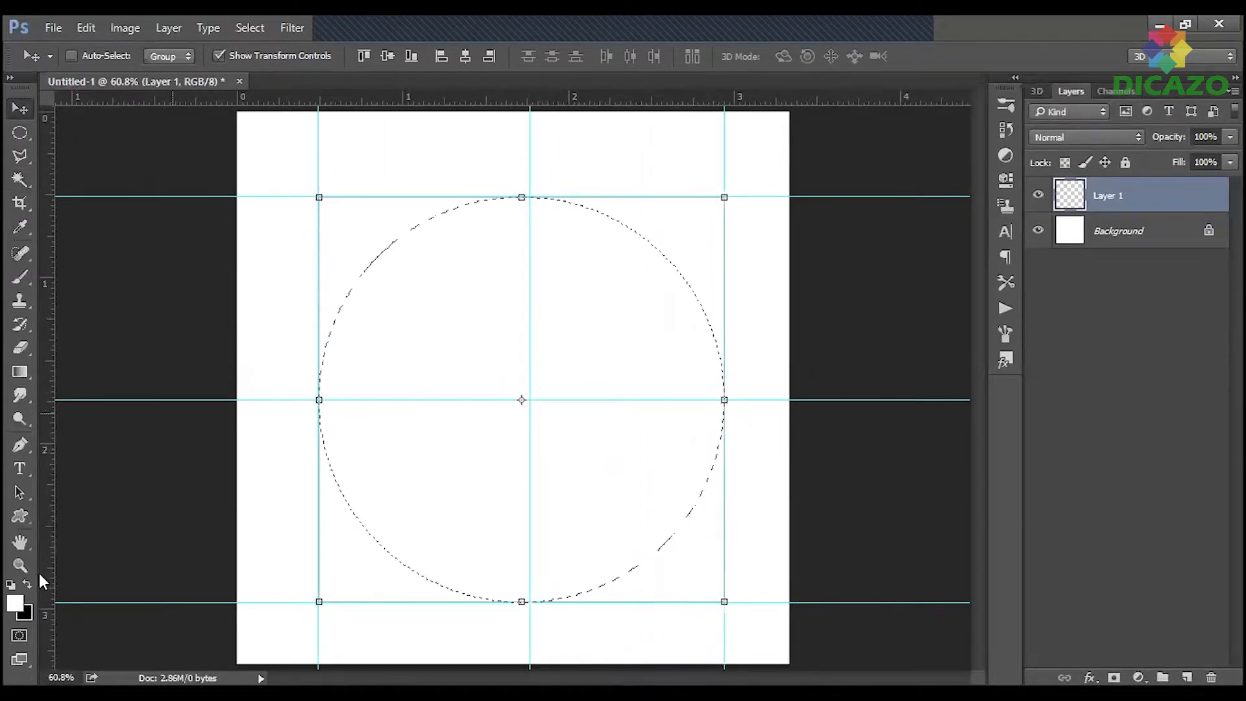
Open the Gradient tool's gradient for editing and start from the Foreground to Background preset.
click(18, 375)
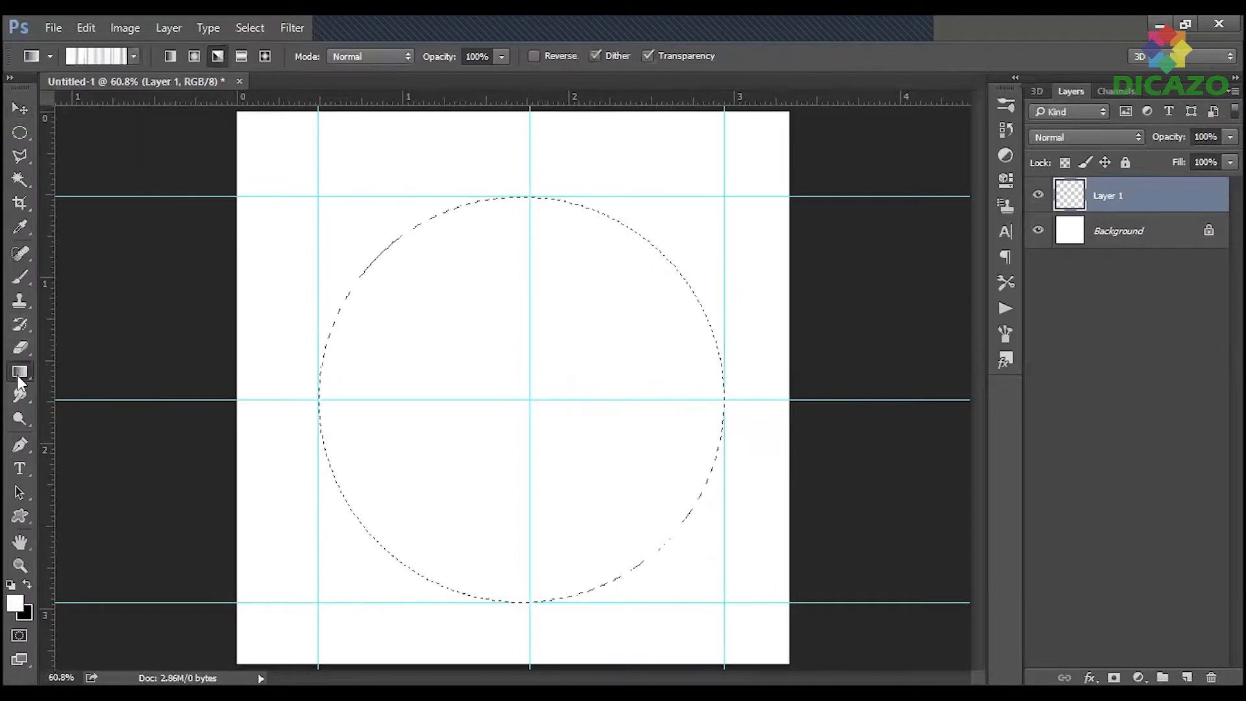
click(100, 52)
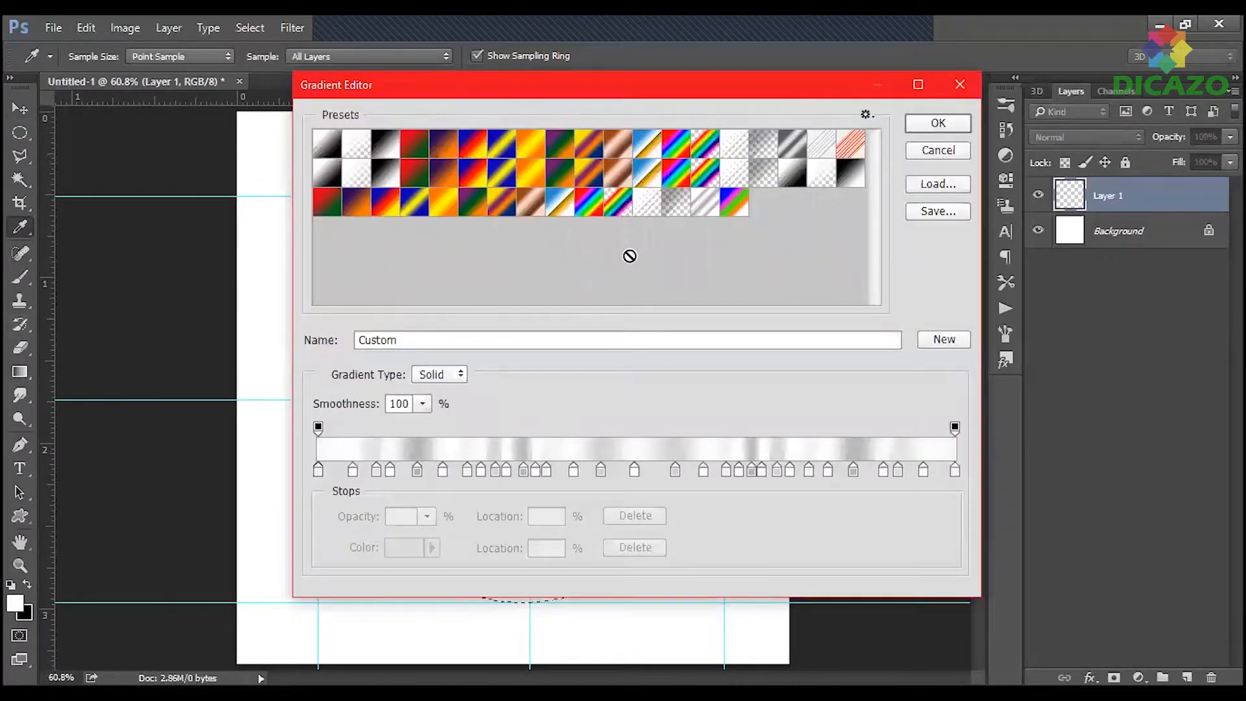
click(322, 140)
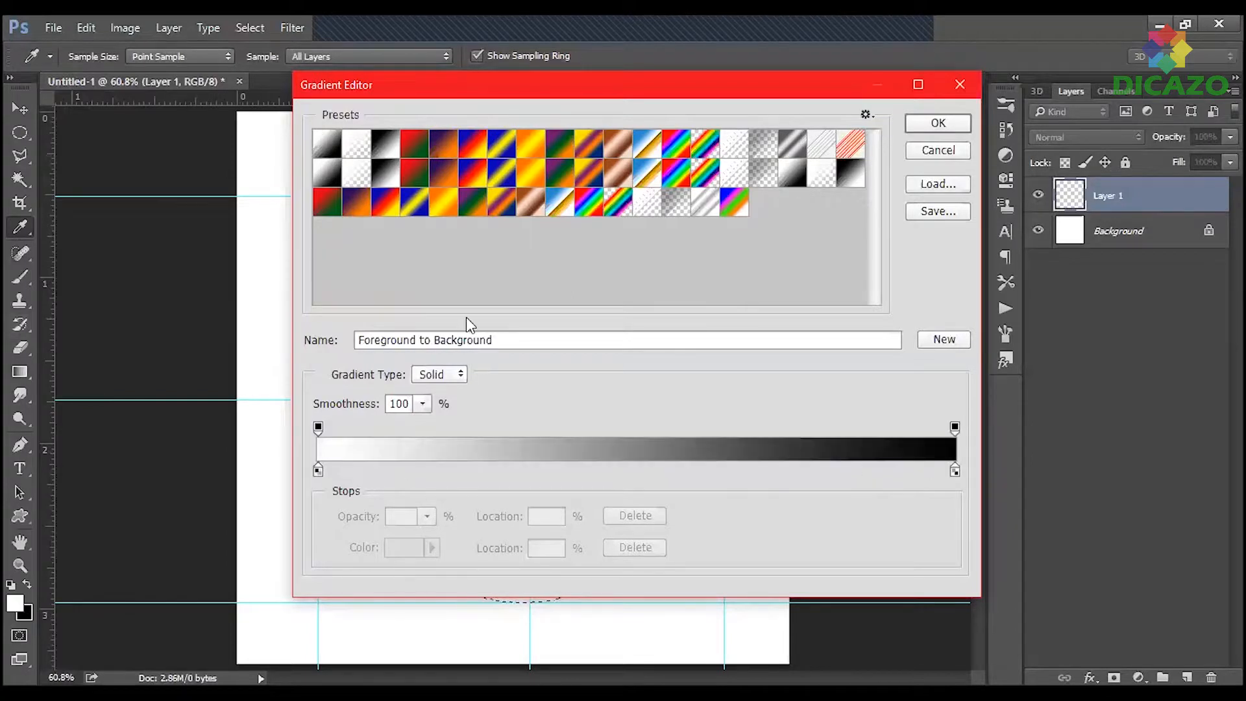
Set the gradient's end stop at 100% to dark green 0f6701 and copy its hex code.
click(954, 471)
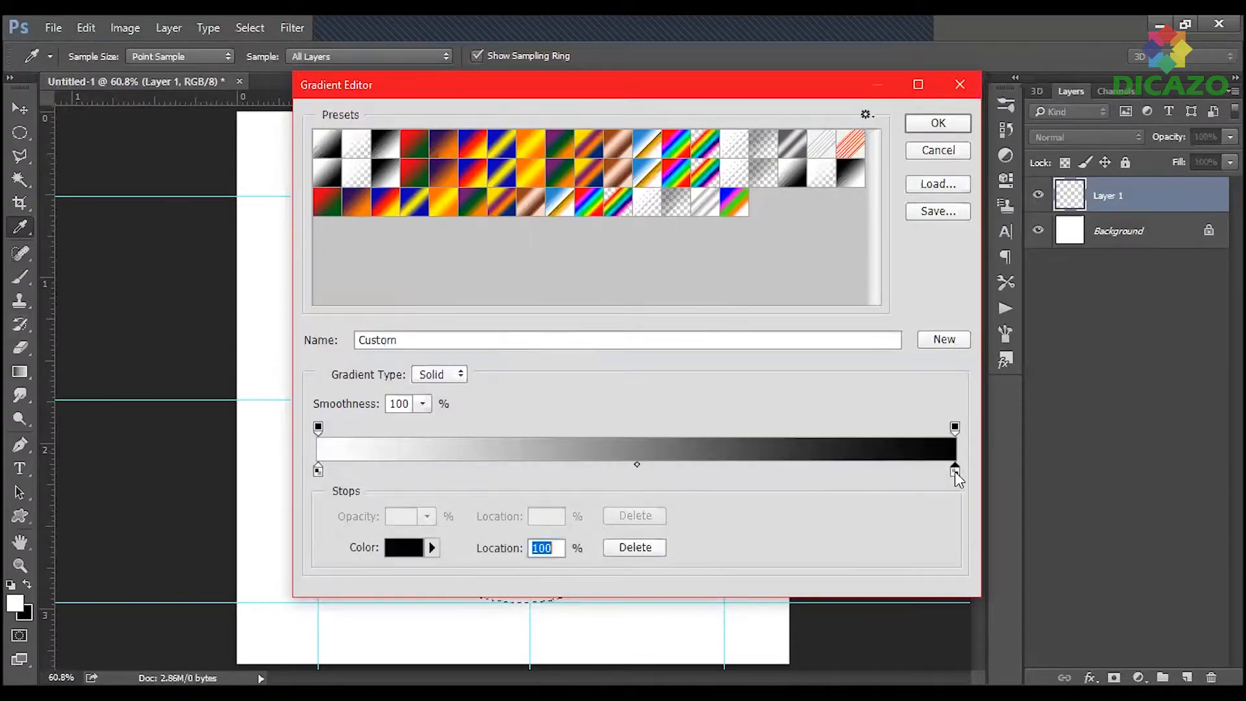
click(419, 548)
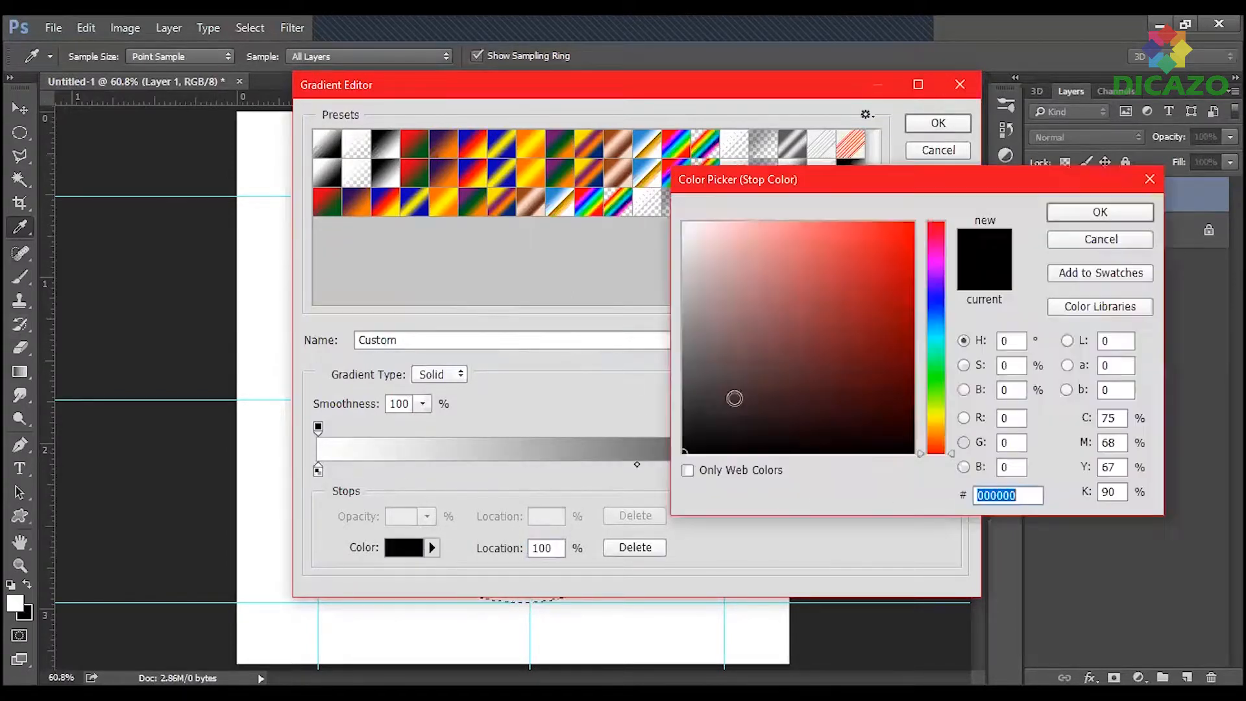
click(936, 328)
drag(936, 326, 938, 389)
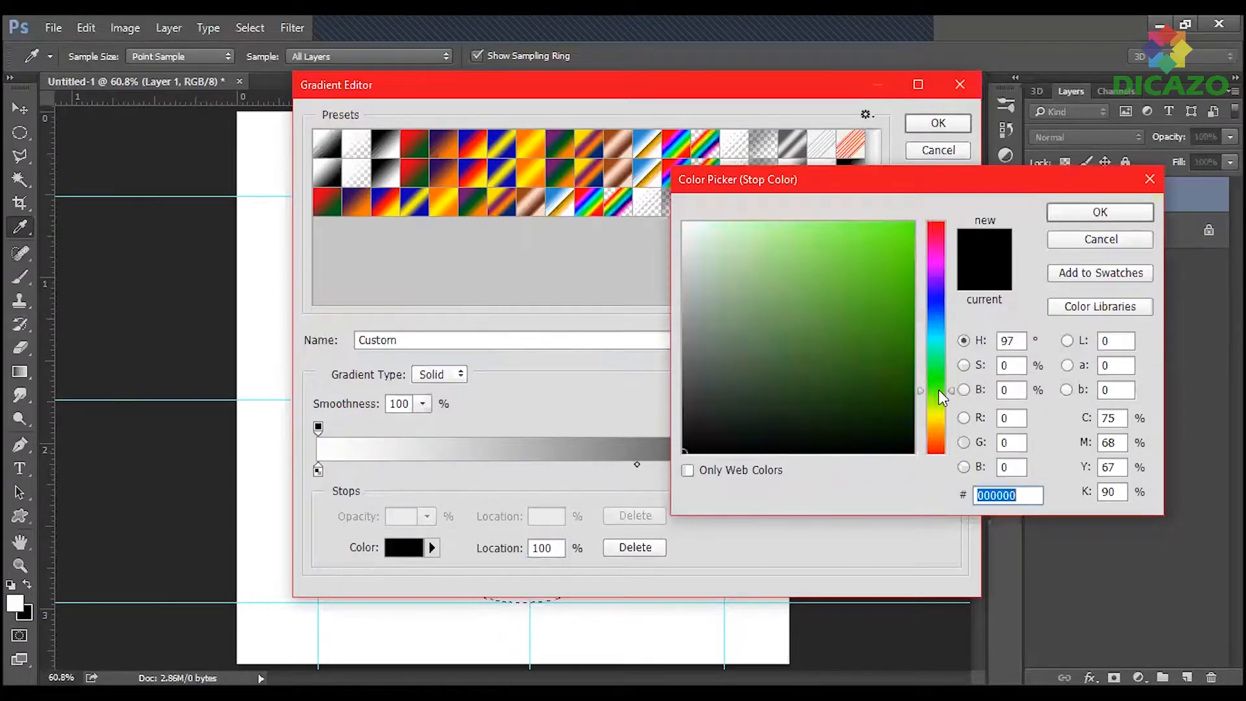
click(913, 317)
drag(913, 317, 911, 335)
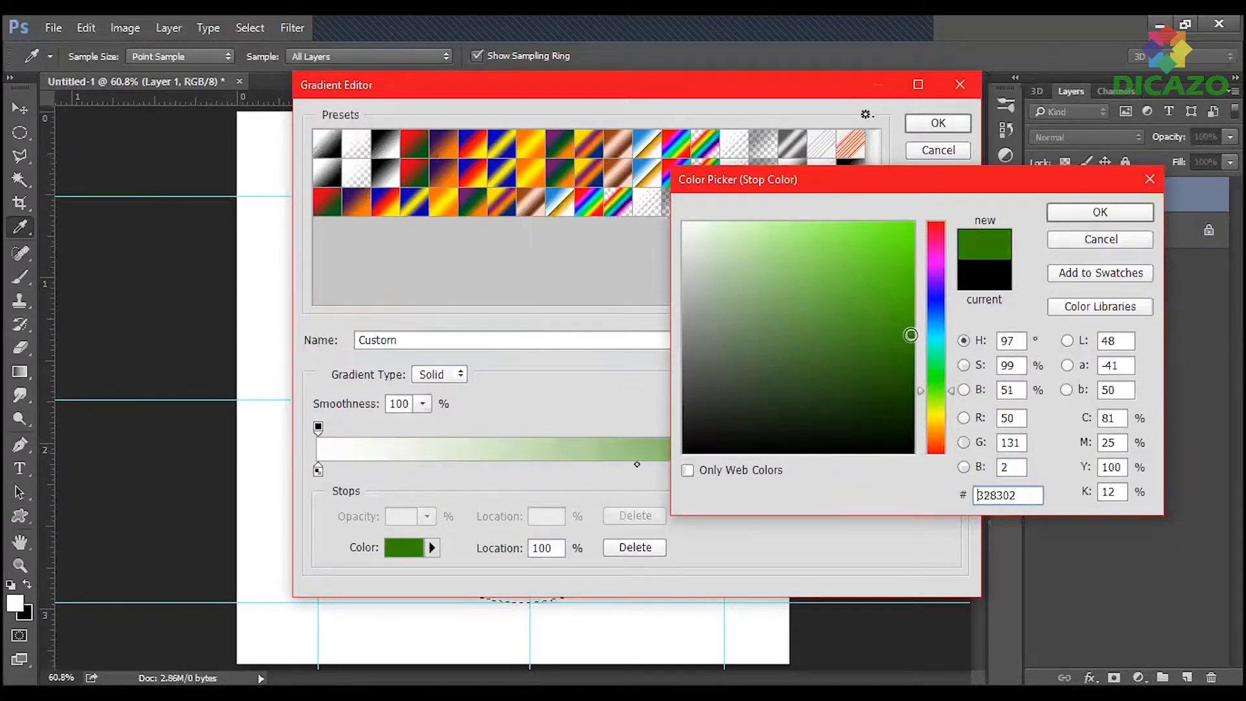
click(916, 357)
drag(936, 357, 934, 380)
click(912, 360)
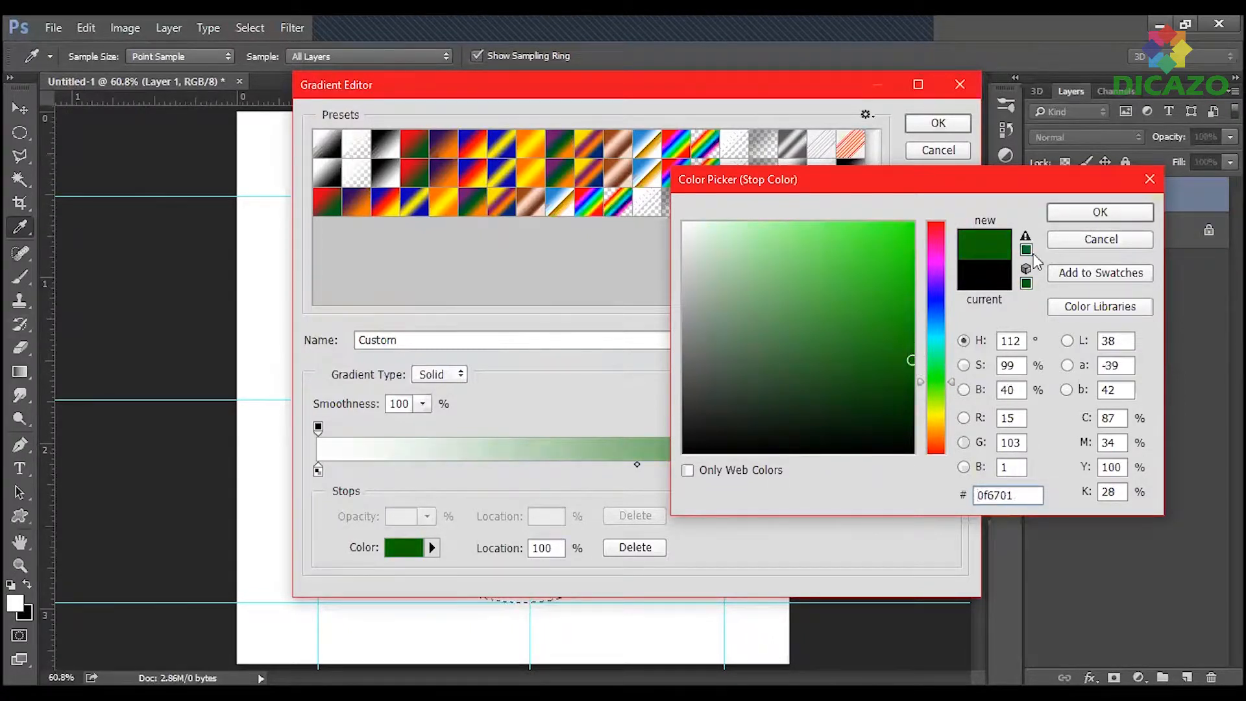
drag(1027, 495, 969, 495)
key(ctrl+c)
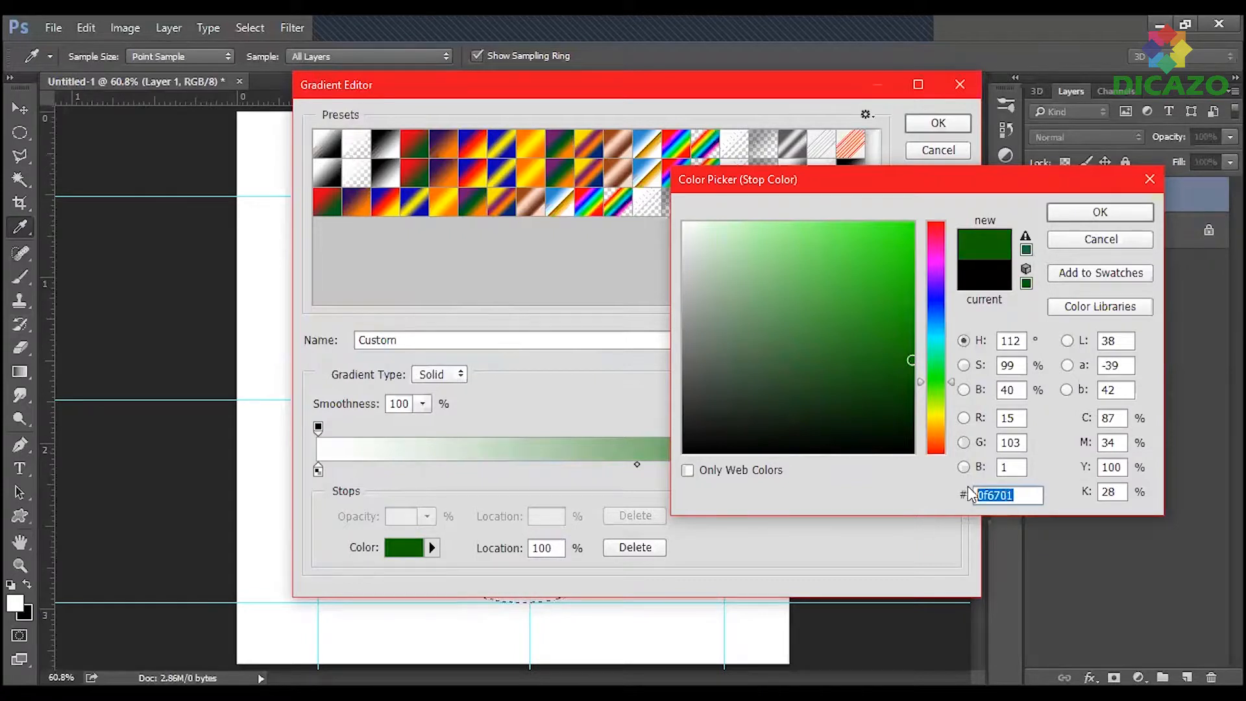
click(1090, 216)
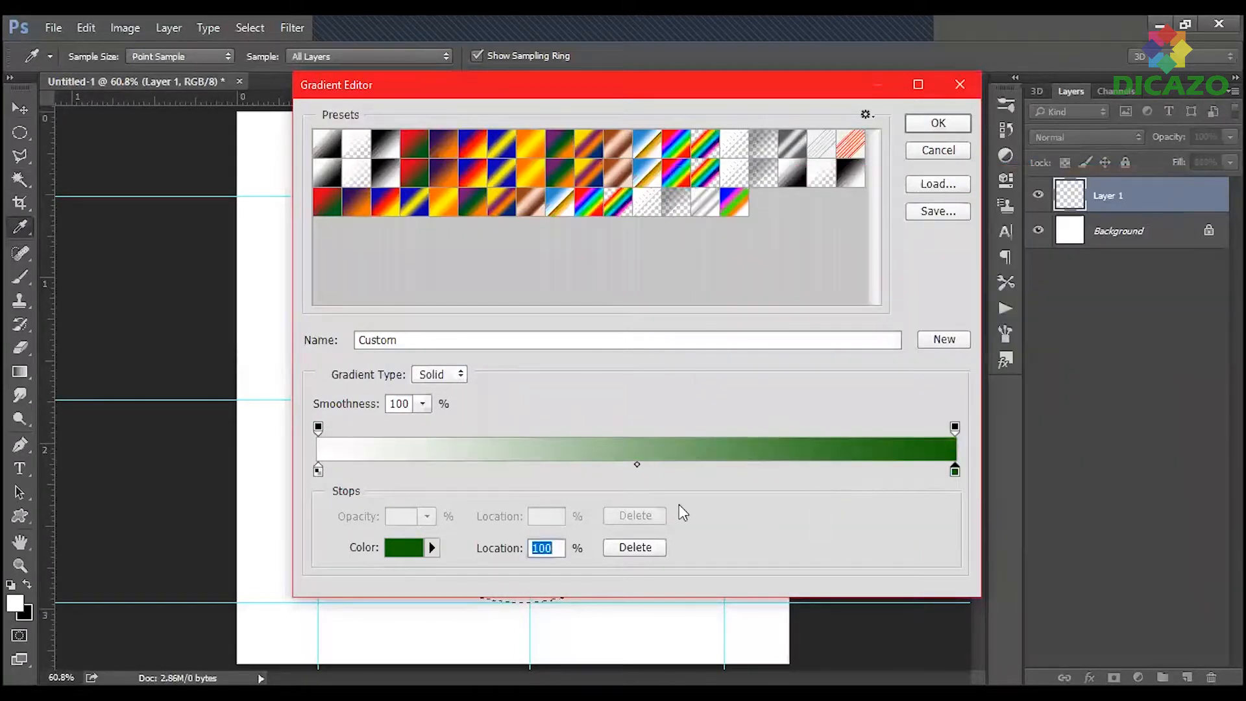
Set the gradient's start stop at 0% to light green 96fd86, based on the copied dark green.
click(318, 470)
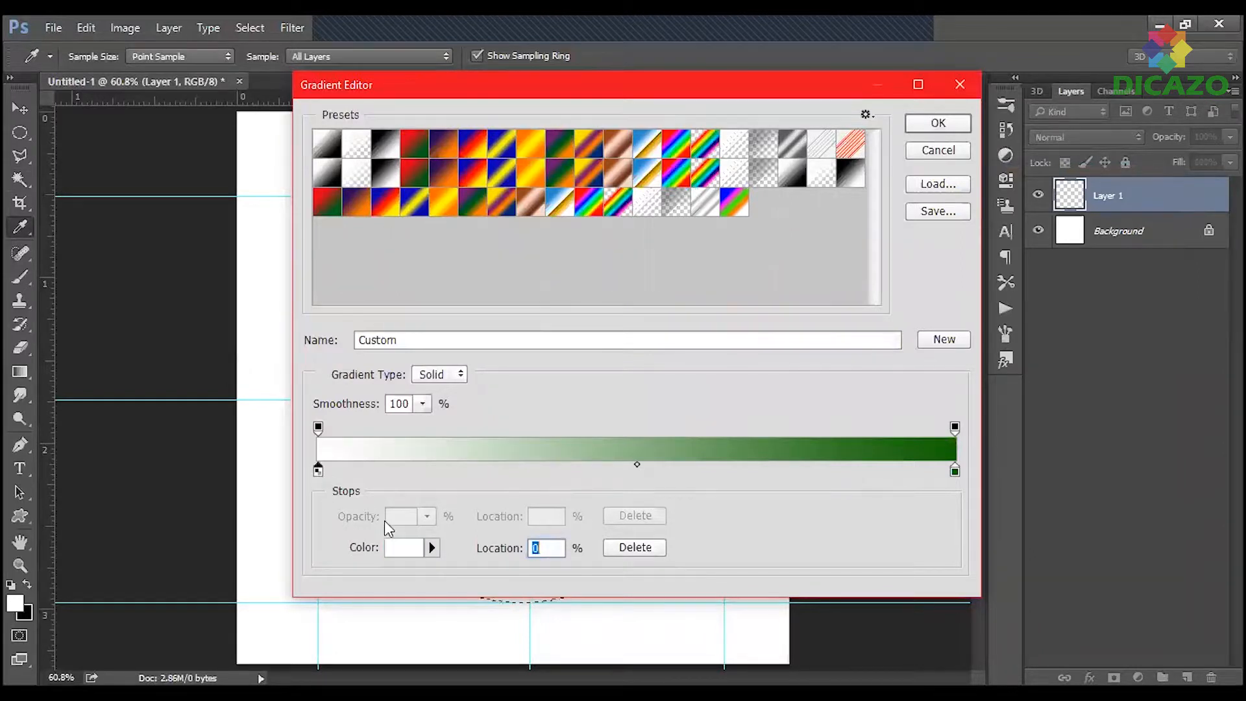
click(401, 548)
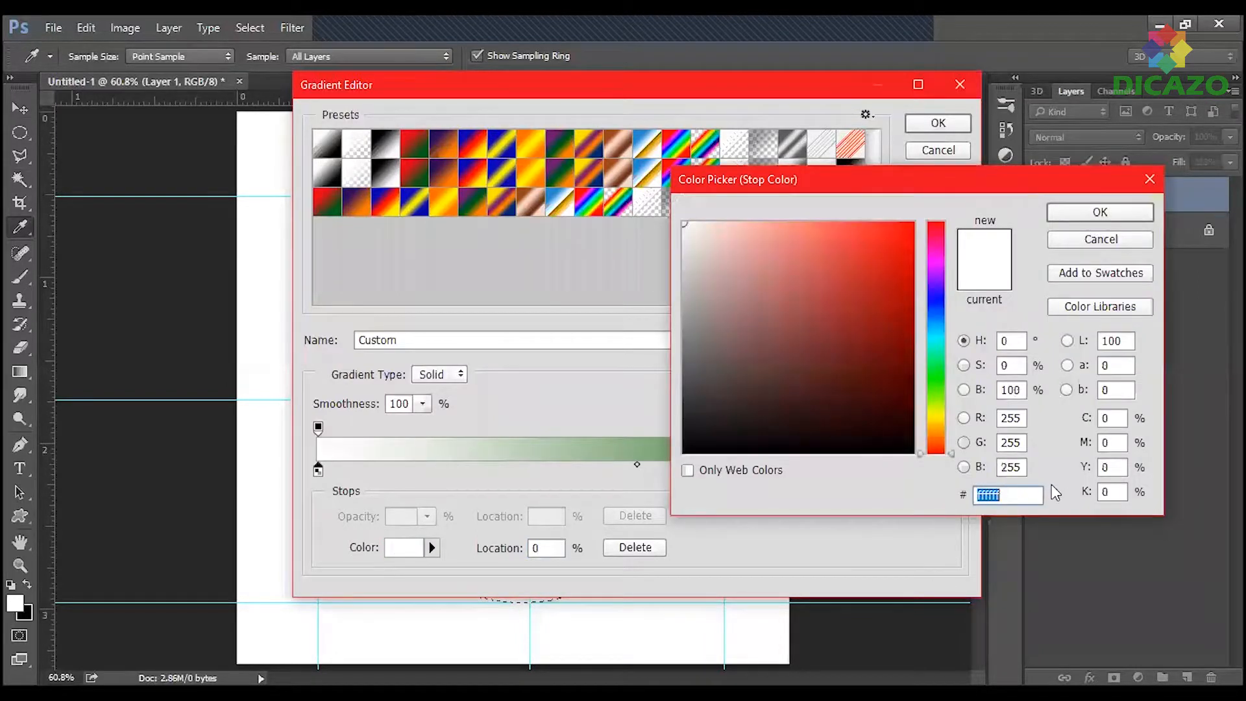
key(ctrl+v)
mouse_move(911, 337)
mouse_down()
mouse_move(871, 278)
mouse_move(790, 223)
mouse_up()
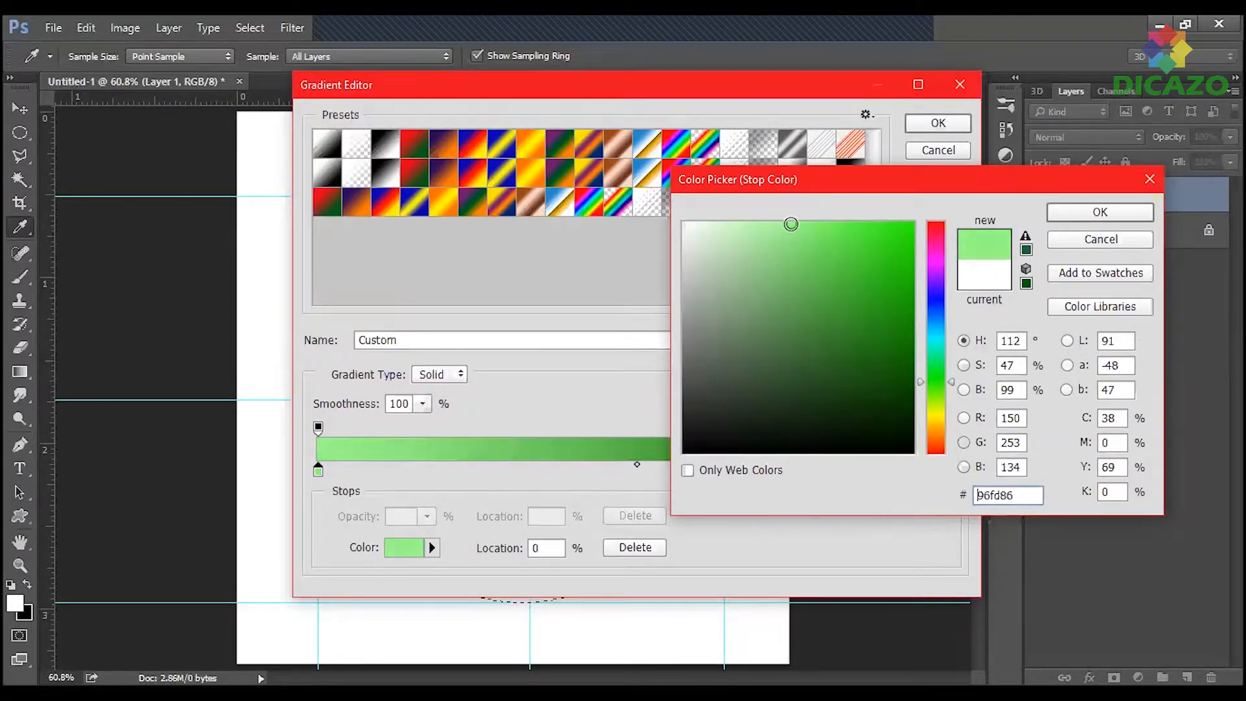
click(1076, 213)
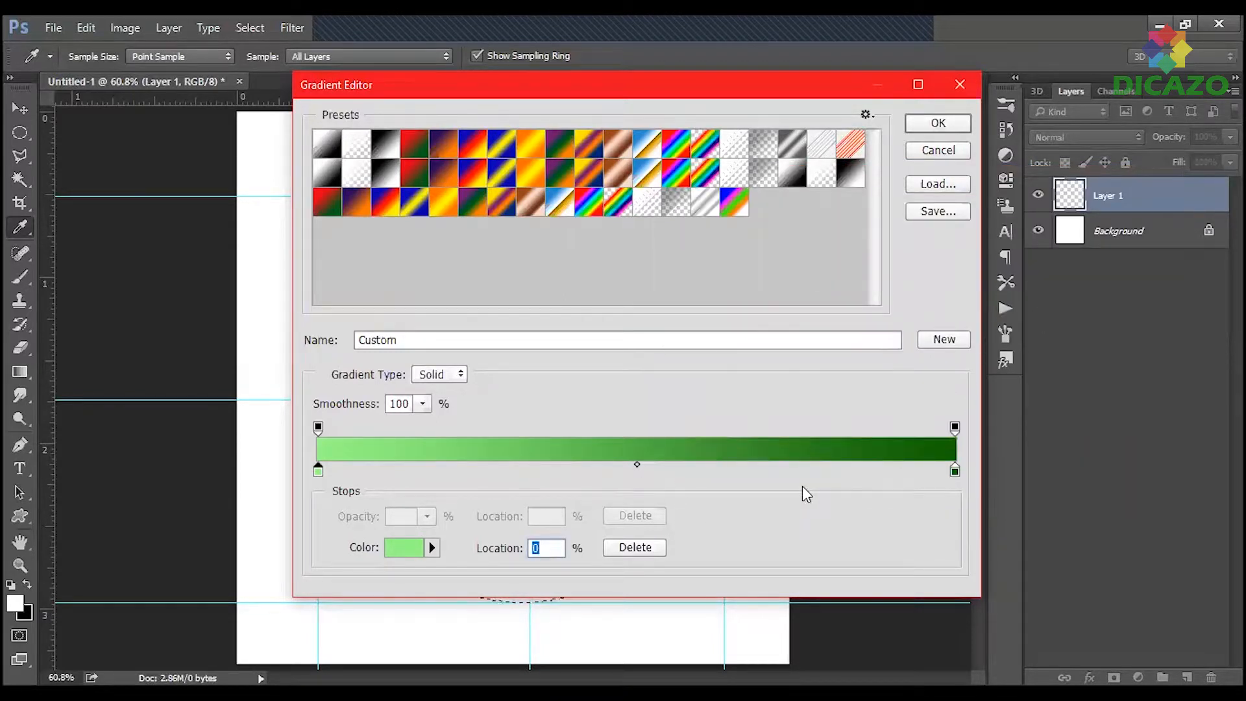
Add a colour stop at 50% of the gradient and set it to bright green 2cdc10.
click(639, 480)
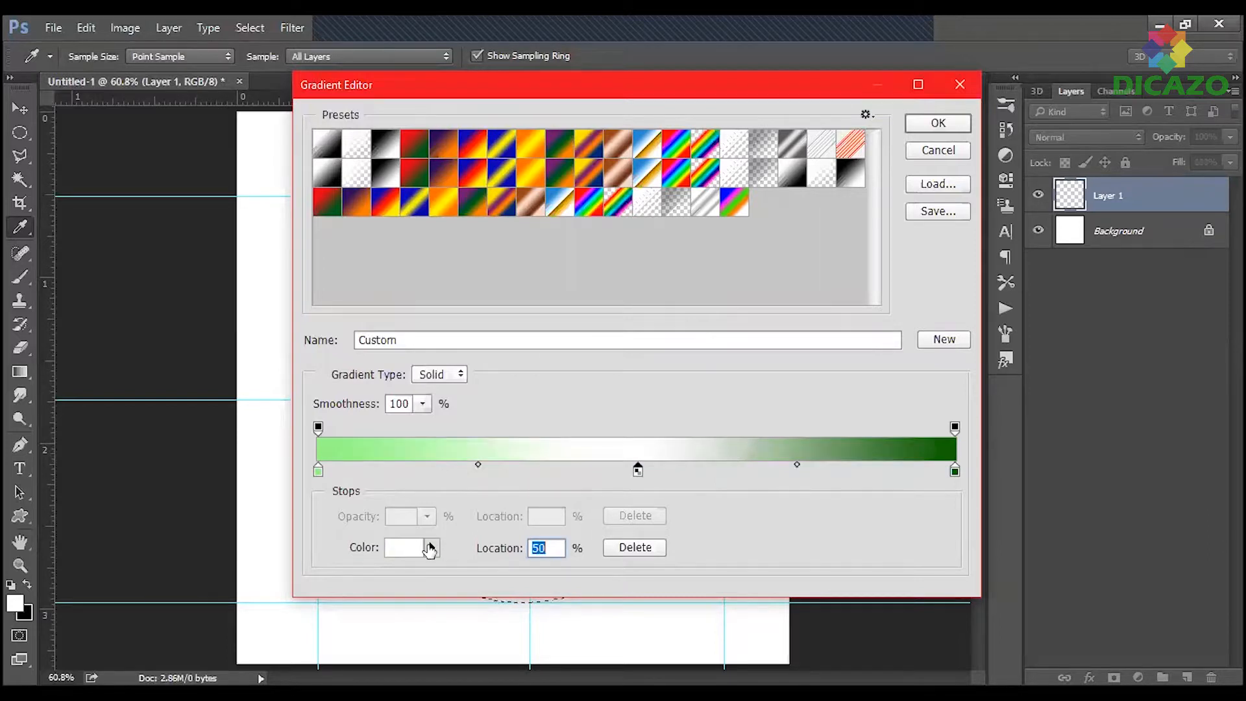
click(408, 547)
key(ctrl+v)
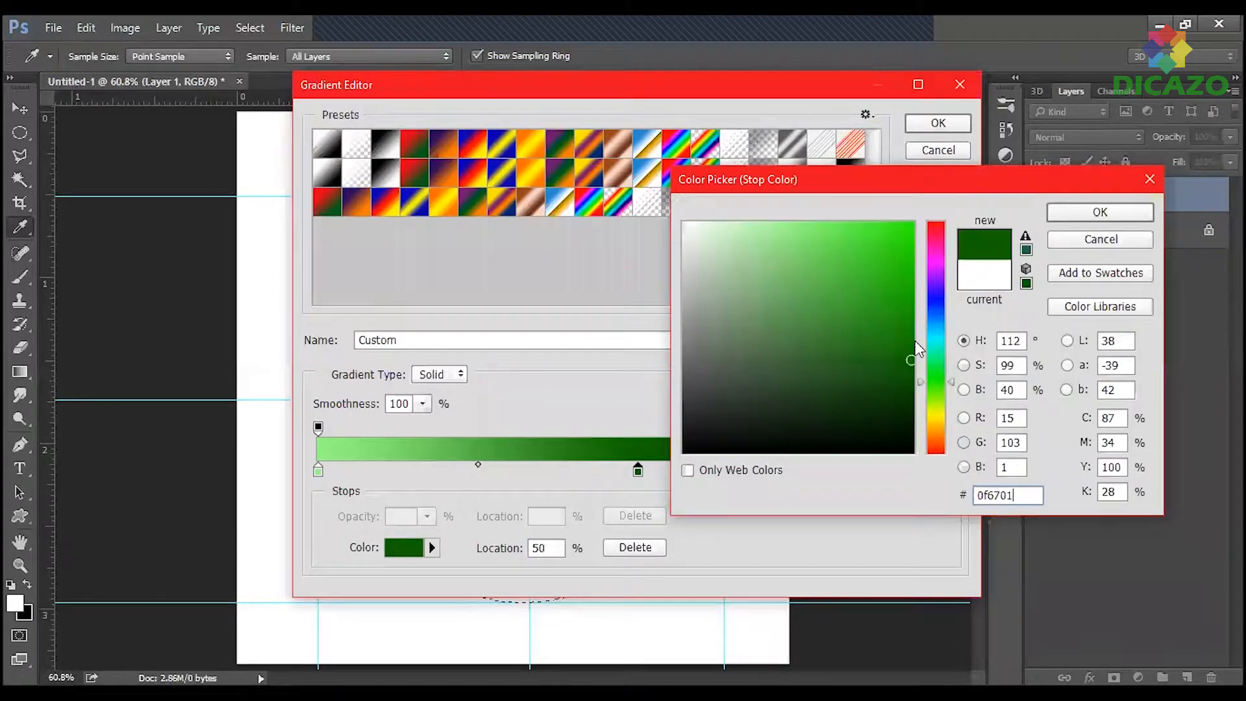
drag(906, 321, 896, 253)
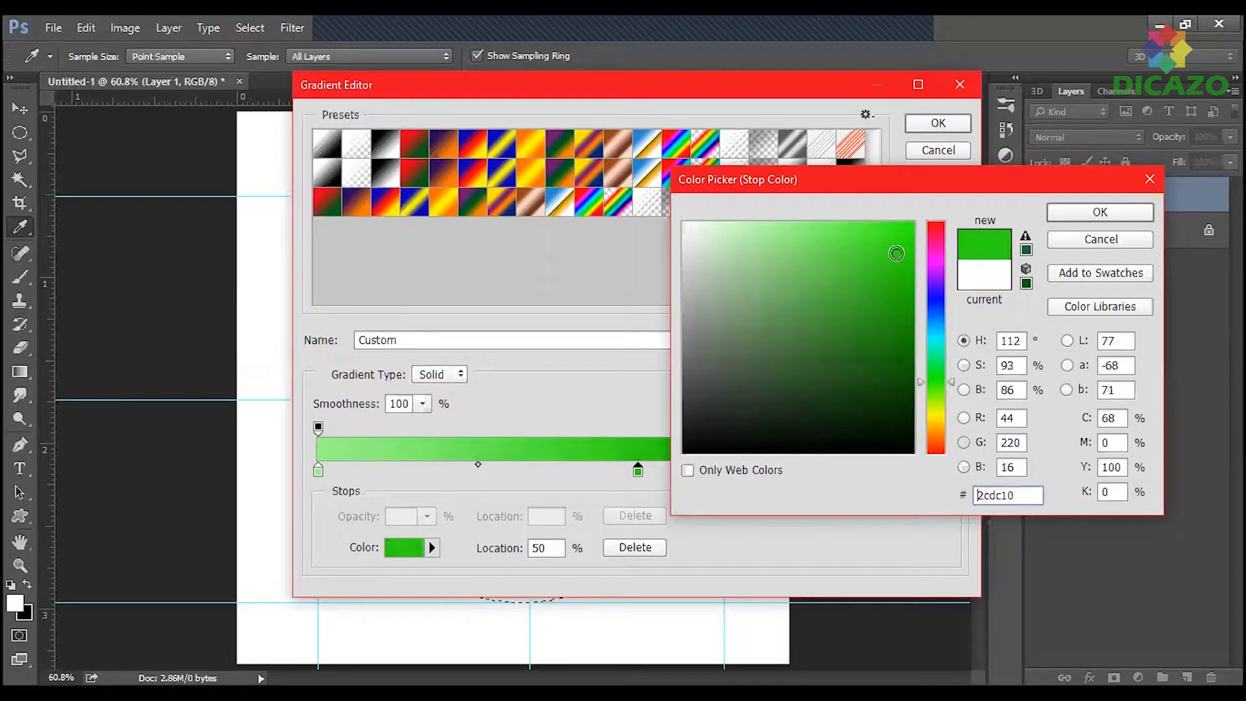
key(Return)
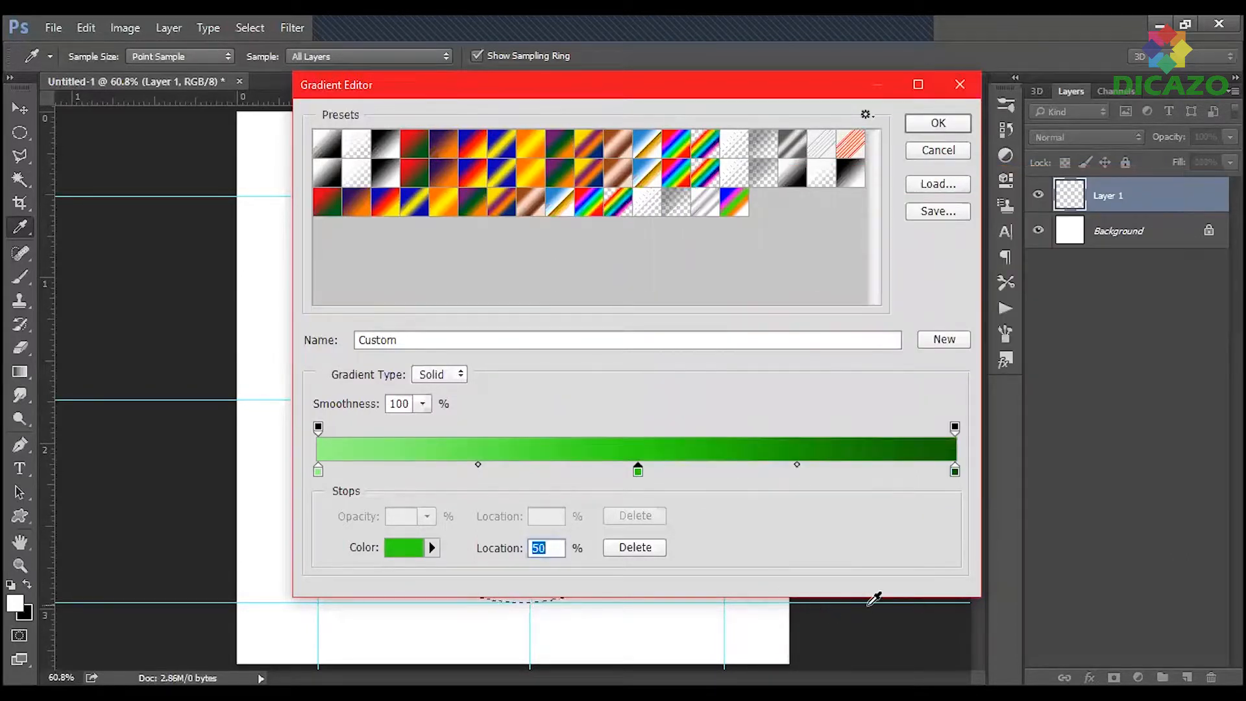
Add a colour stop at 74% of the gradient and set it to medium green 30bd1a.
click(793, 479)
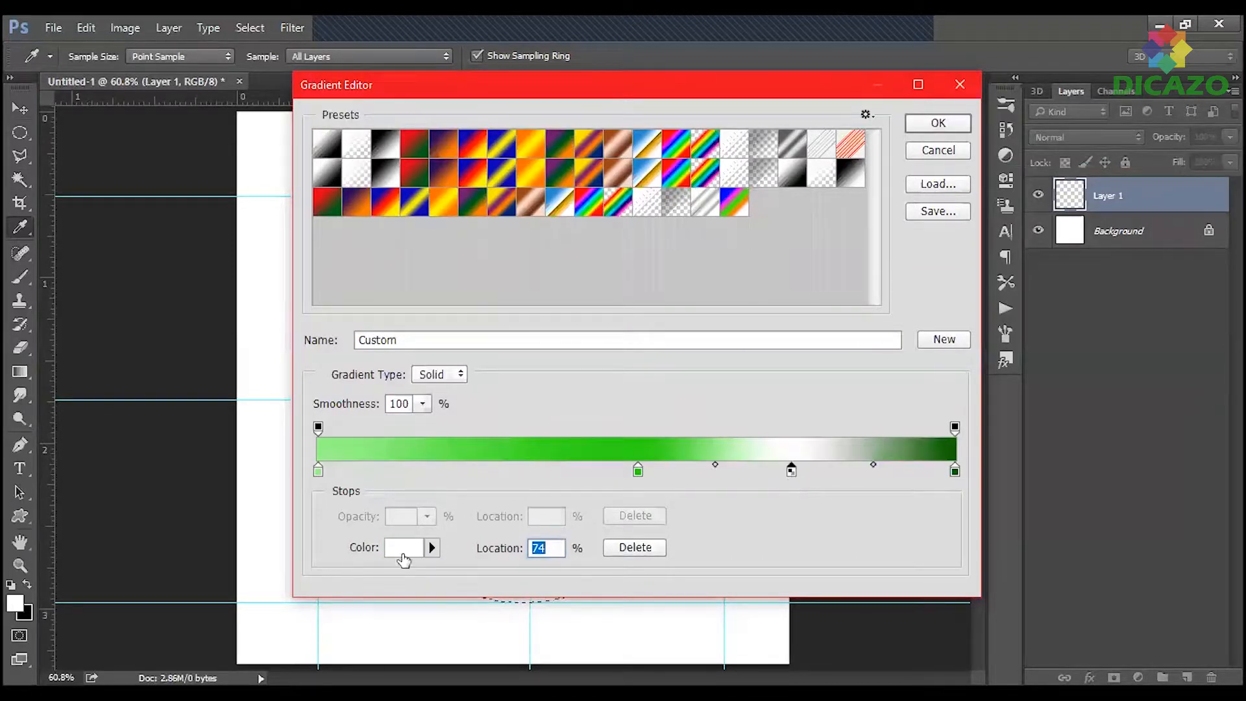
click(404, 548)
key(ctrl+v)
drag(896, 351, 882, 281)
click(1102, 214)
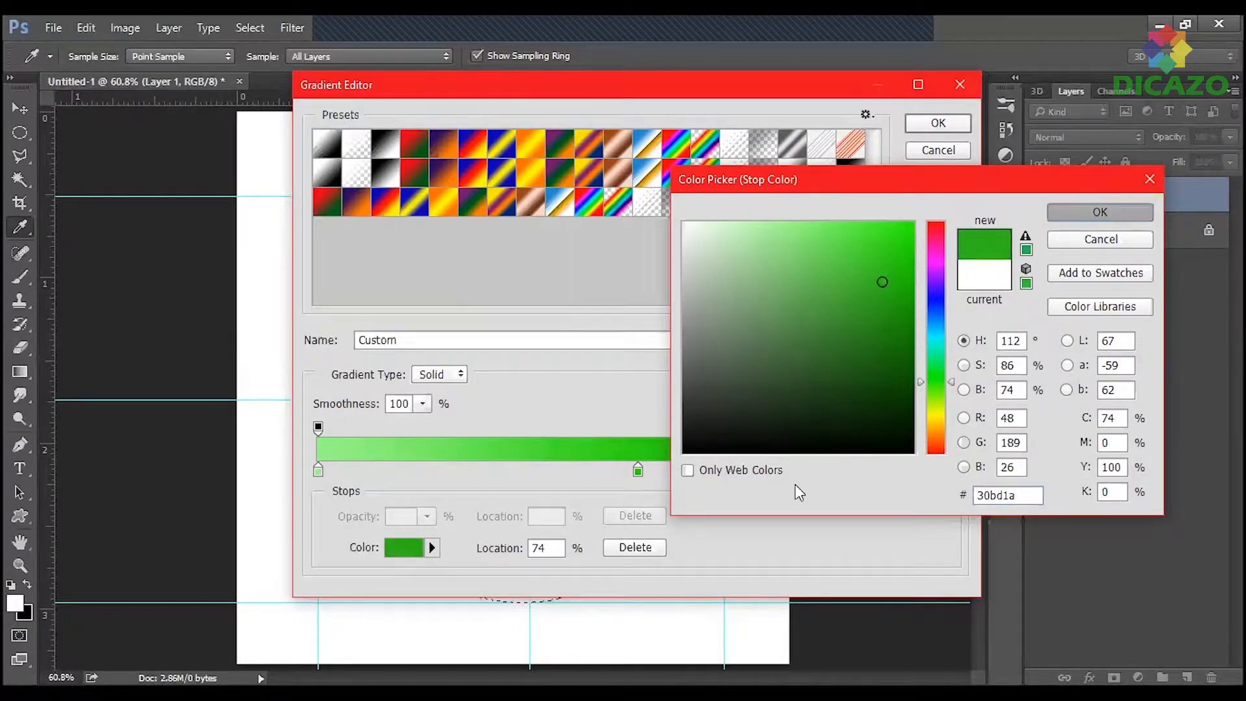
Move the two inner stops to 27% and 71%, set the midpoint before the end stop to 63%, and accept the gradient.
drag(620, 473, 600, 472)
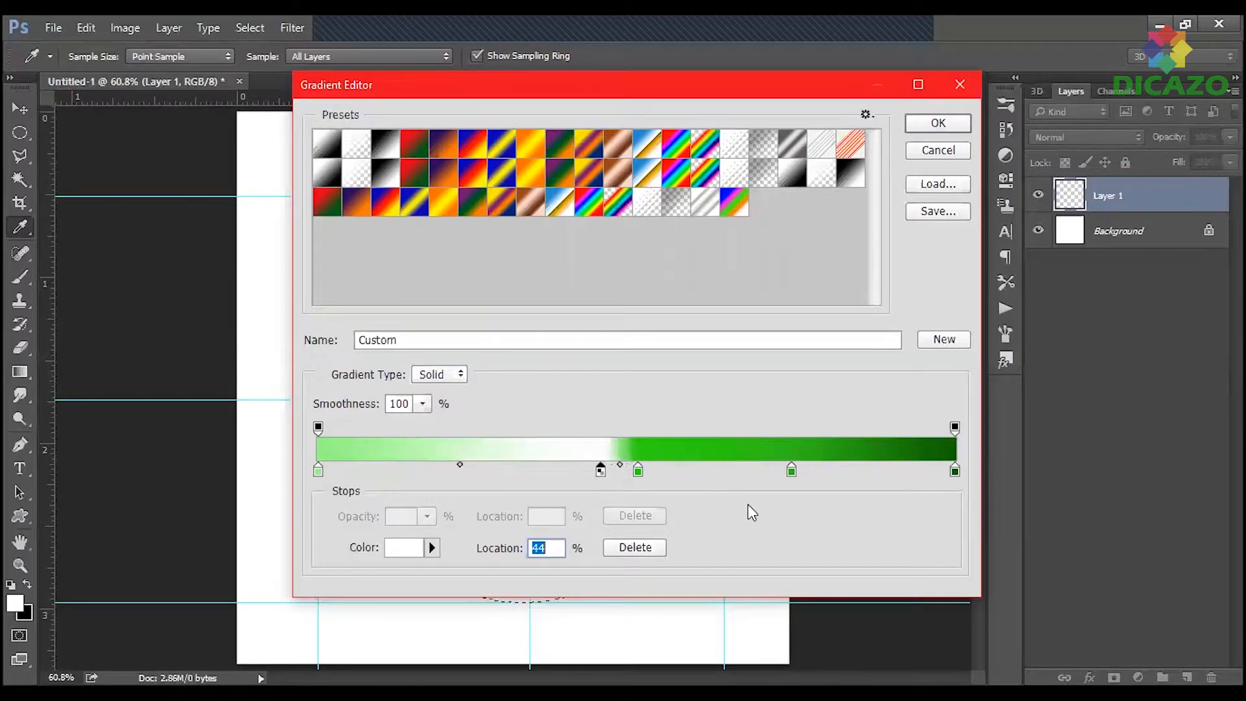
click(645, 548)
drag(635, 470, 499, 483)
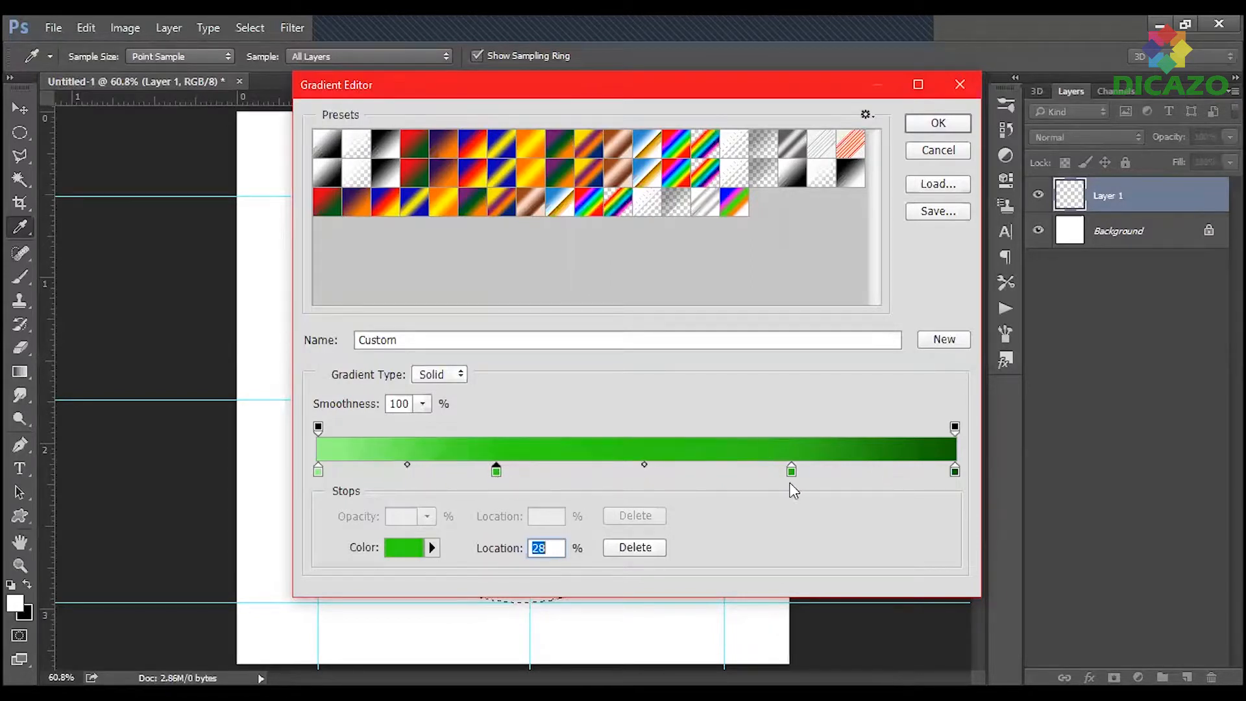
drag(791, 470, 762, 472)
drag(859, 466, 874, 468)
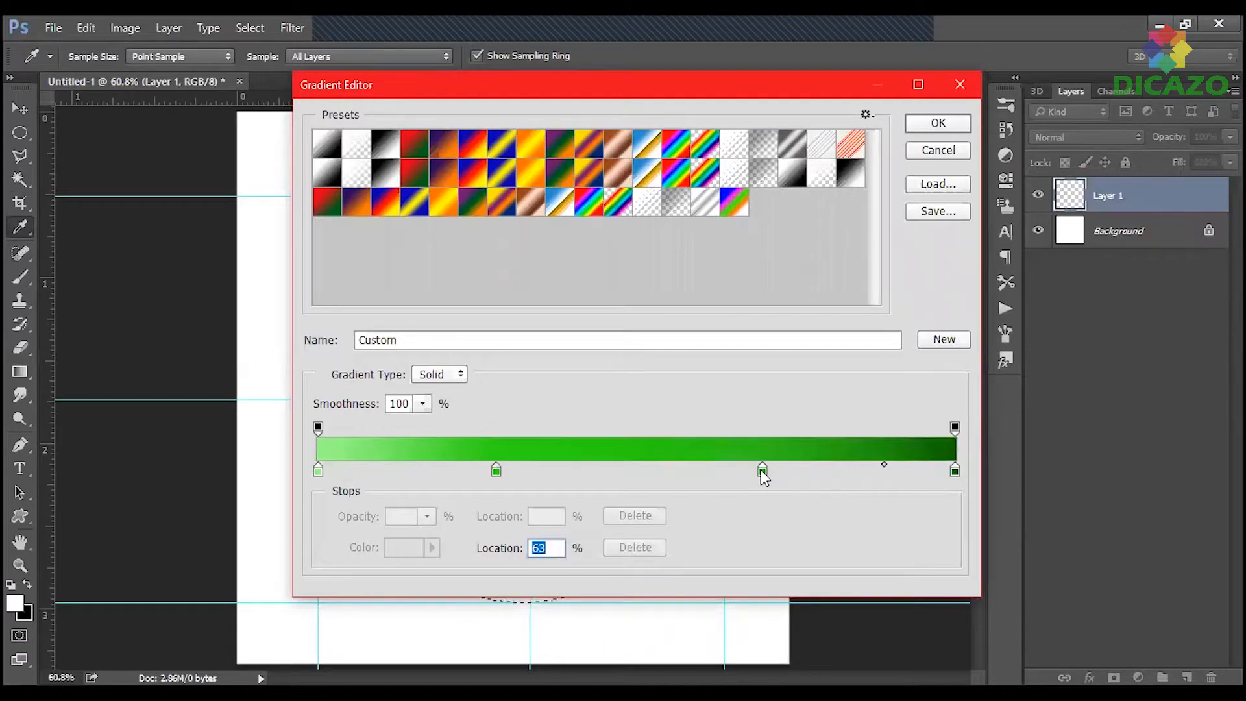
drag(761, 471, 772, 472)
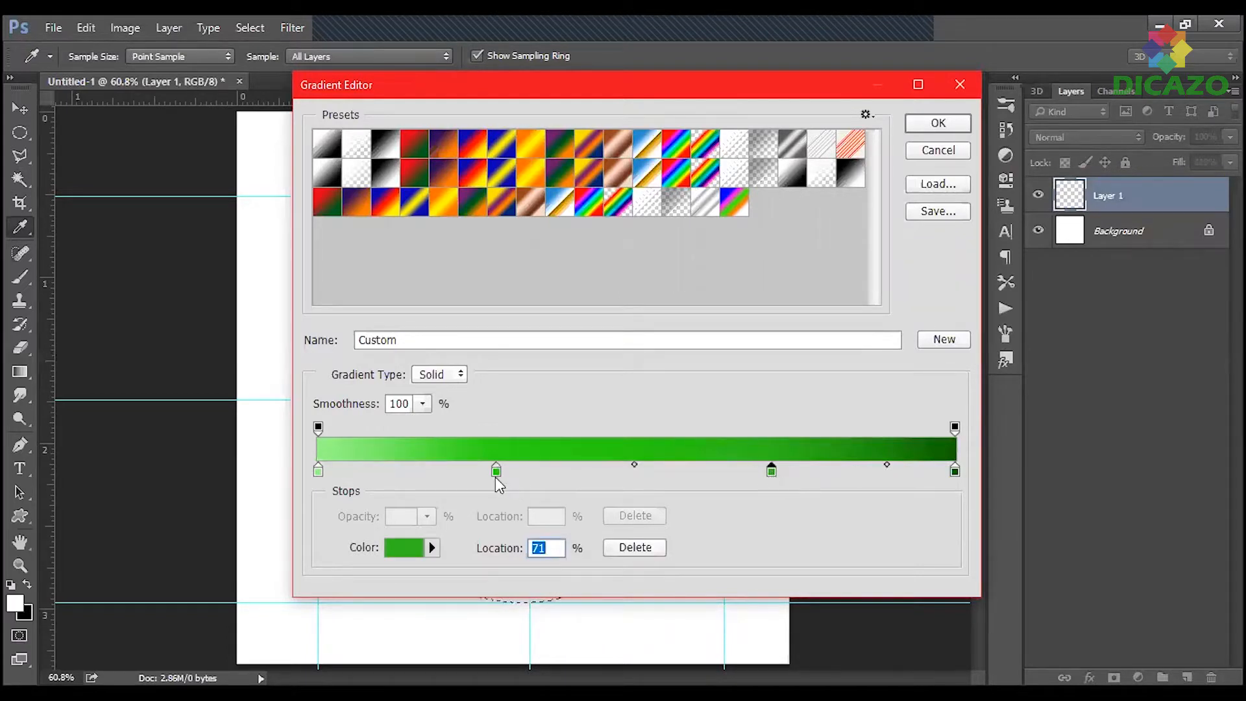
drag(495, 471, 491, 471)
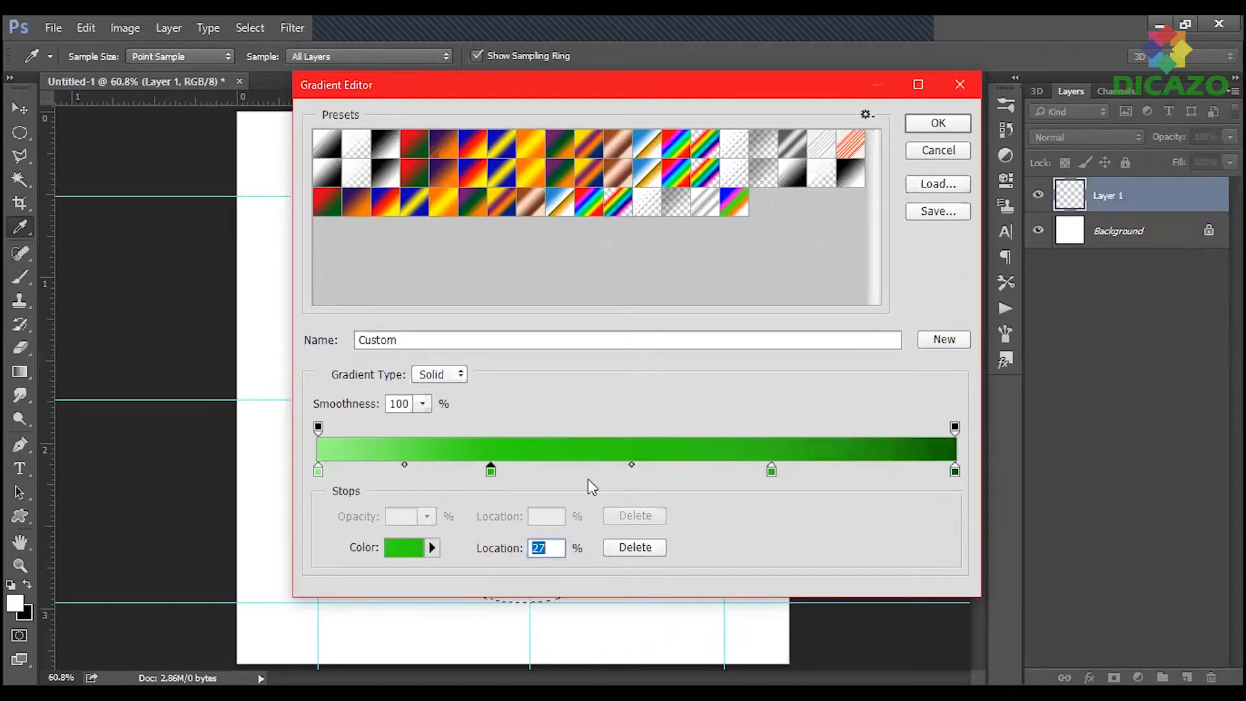
click(938, 124)
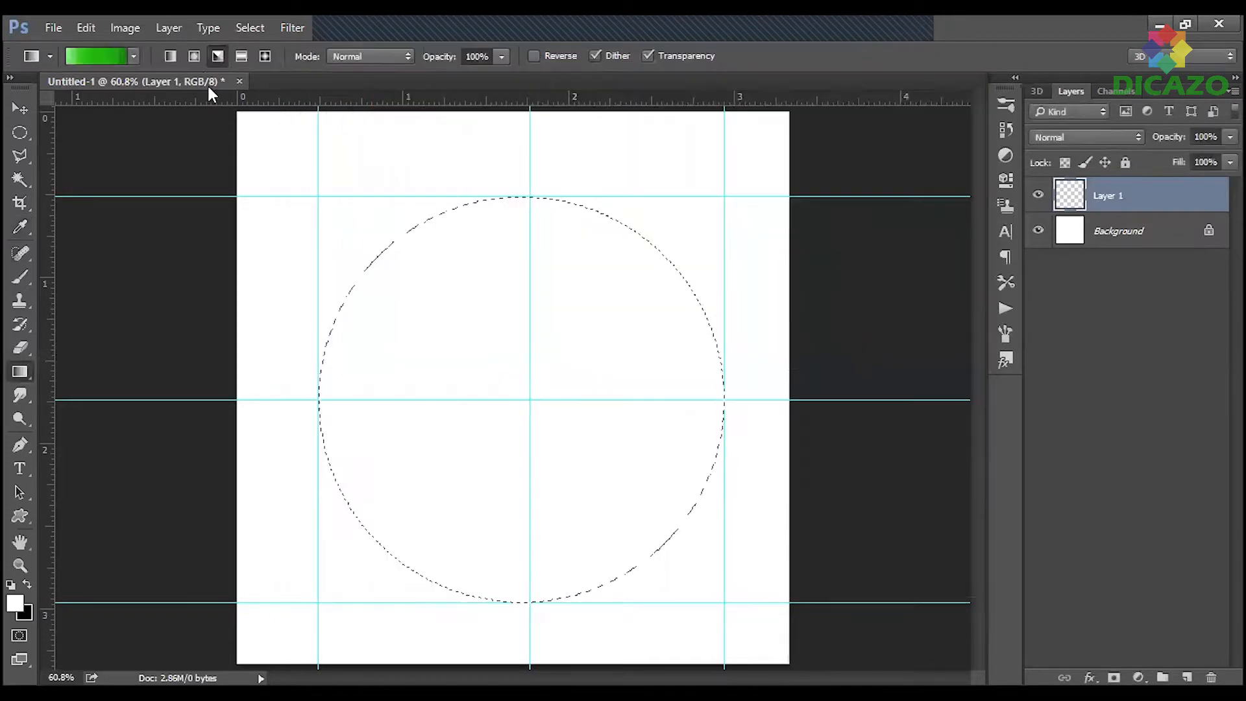
Fill the circular selection with the green gradient in Radial style, running from its upper-left edge to its lower-right edge.
click(194, 57)
drag(529, 401, 671, 533)
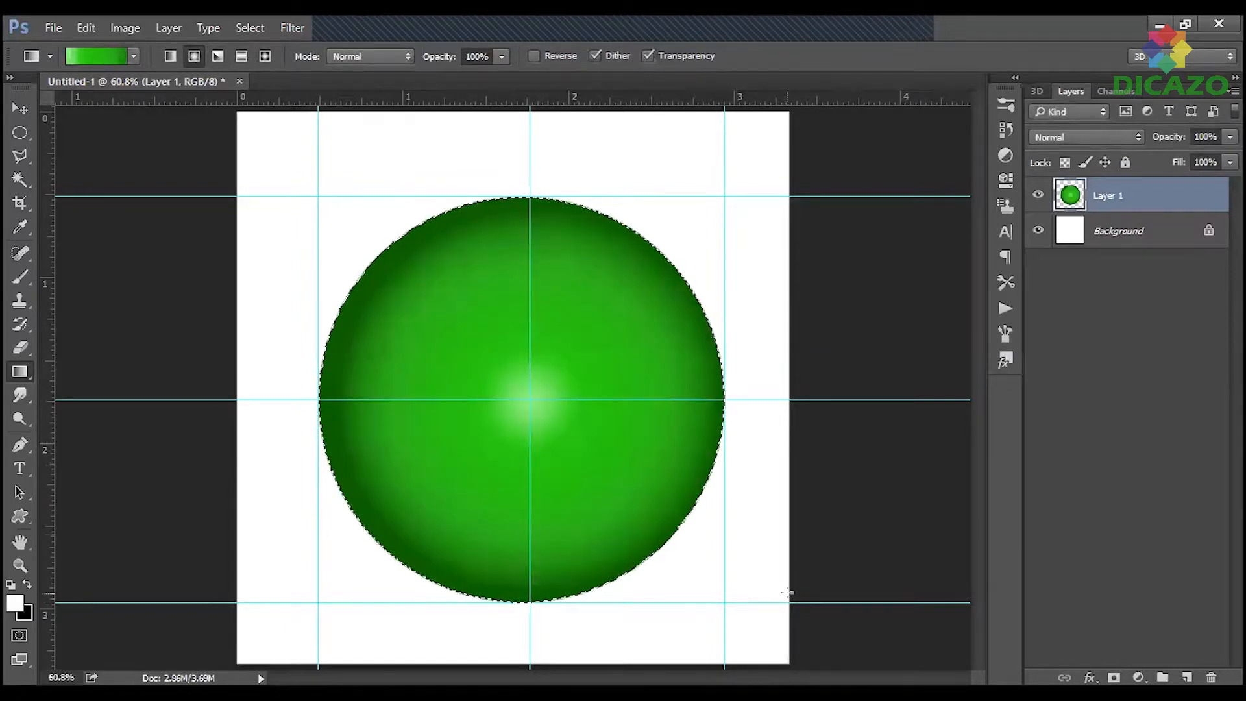
key(ctrl+z)
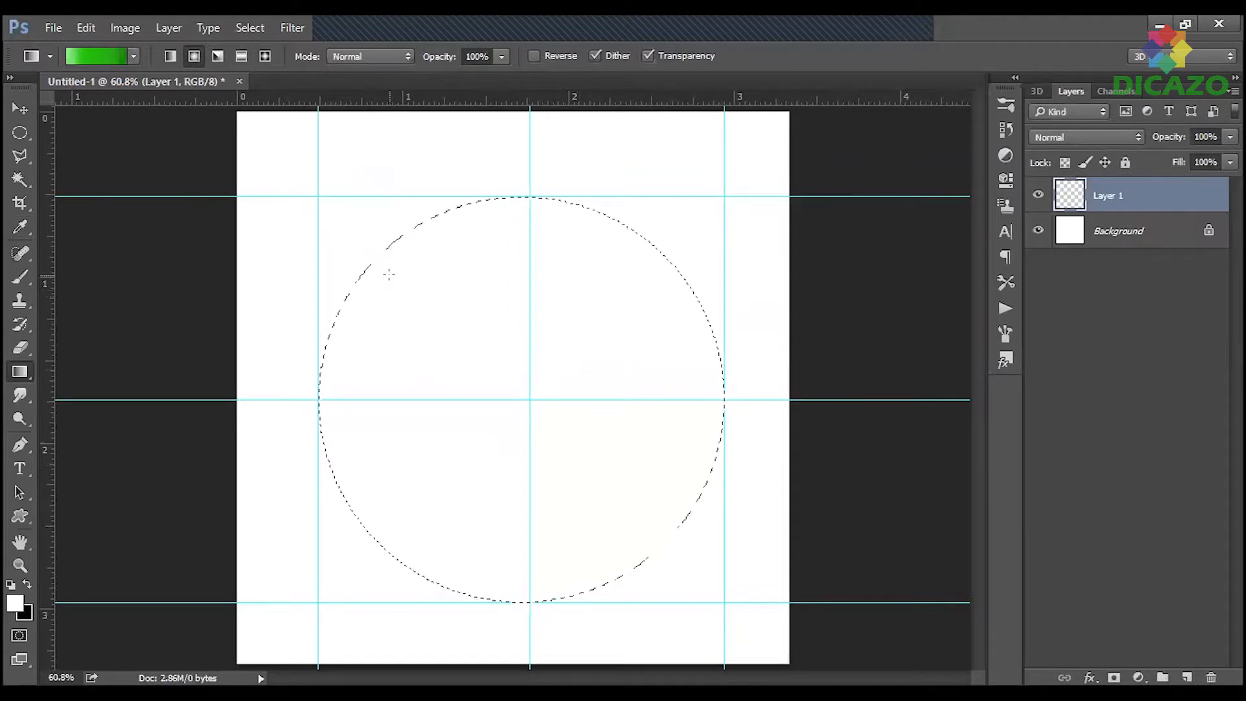
drag(382, 261, 675, 517)
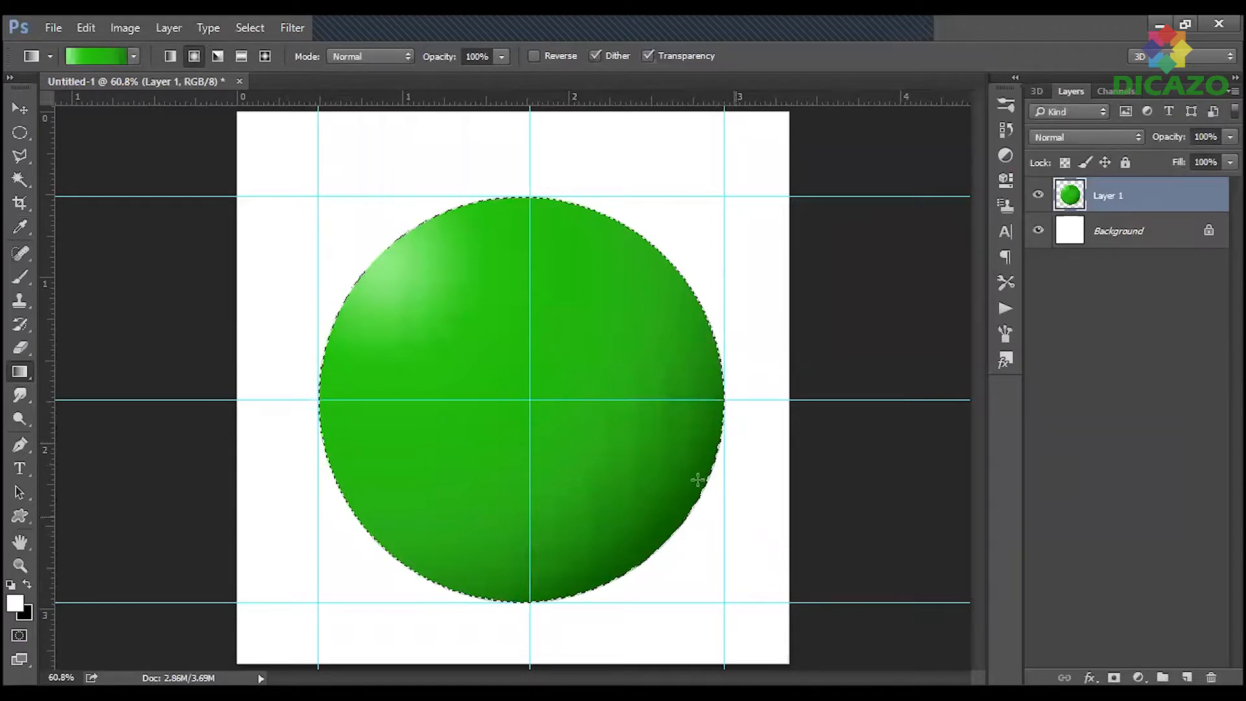
Refill the circular selection with the radial gradient, starting further inside the upper-left edge and ending near the lower-right edge, and deselect.
drag(414, 294, 672, 527)
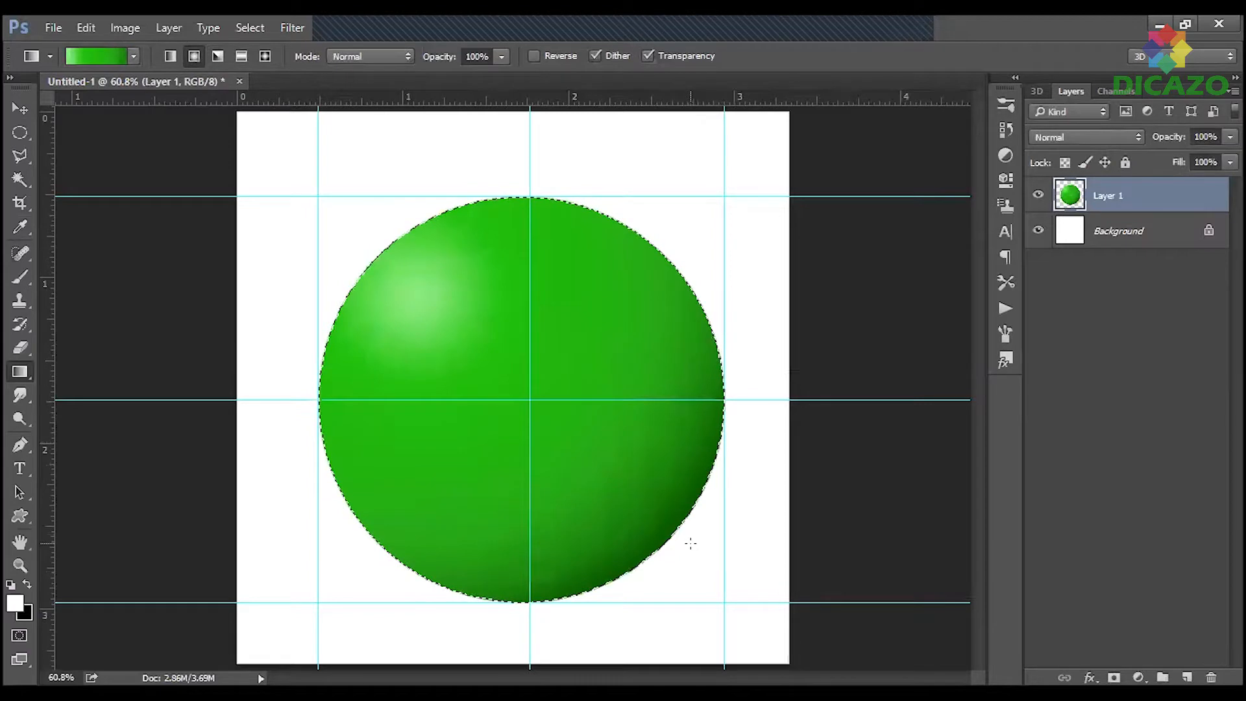
key(ctrl+d)
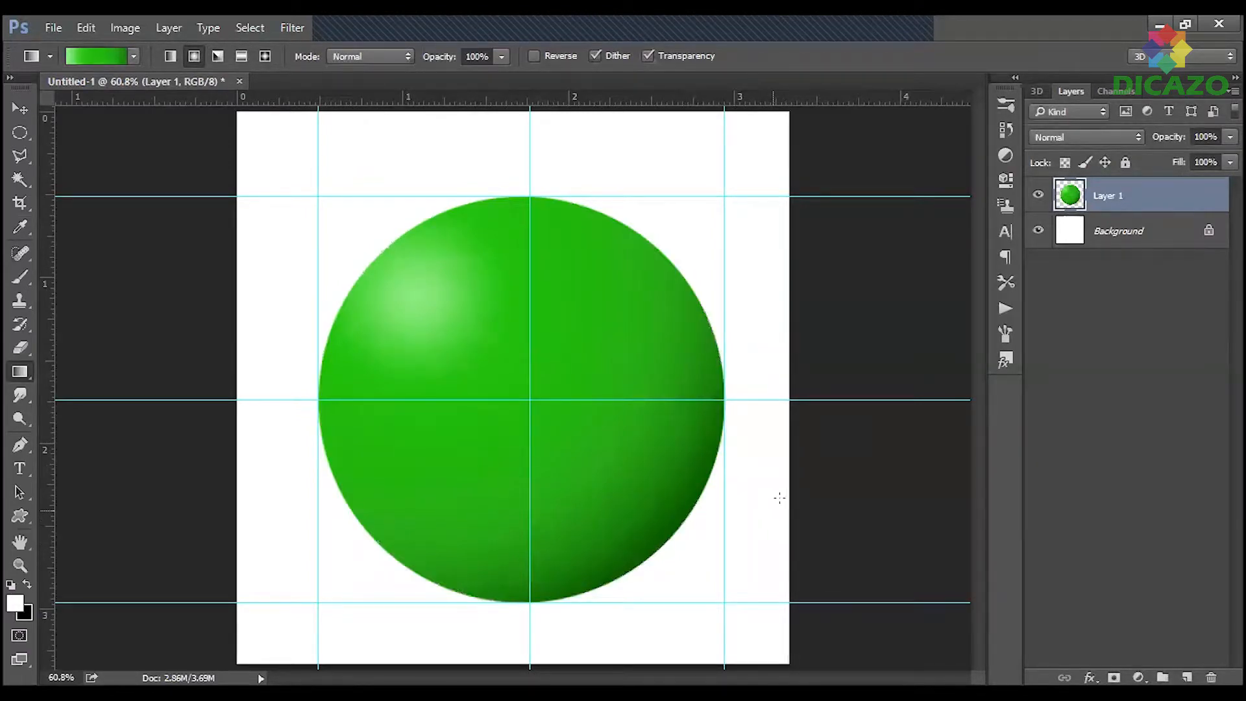
Remove all three horizontal and three vertical guides from the canvas.
click(20, 110)
drag(292, 195, 295, 91)
drag(214, 400, 49, 400)
drag(178, 600, 305, 65)
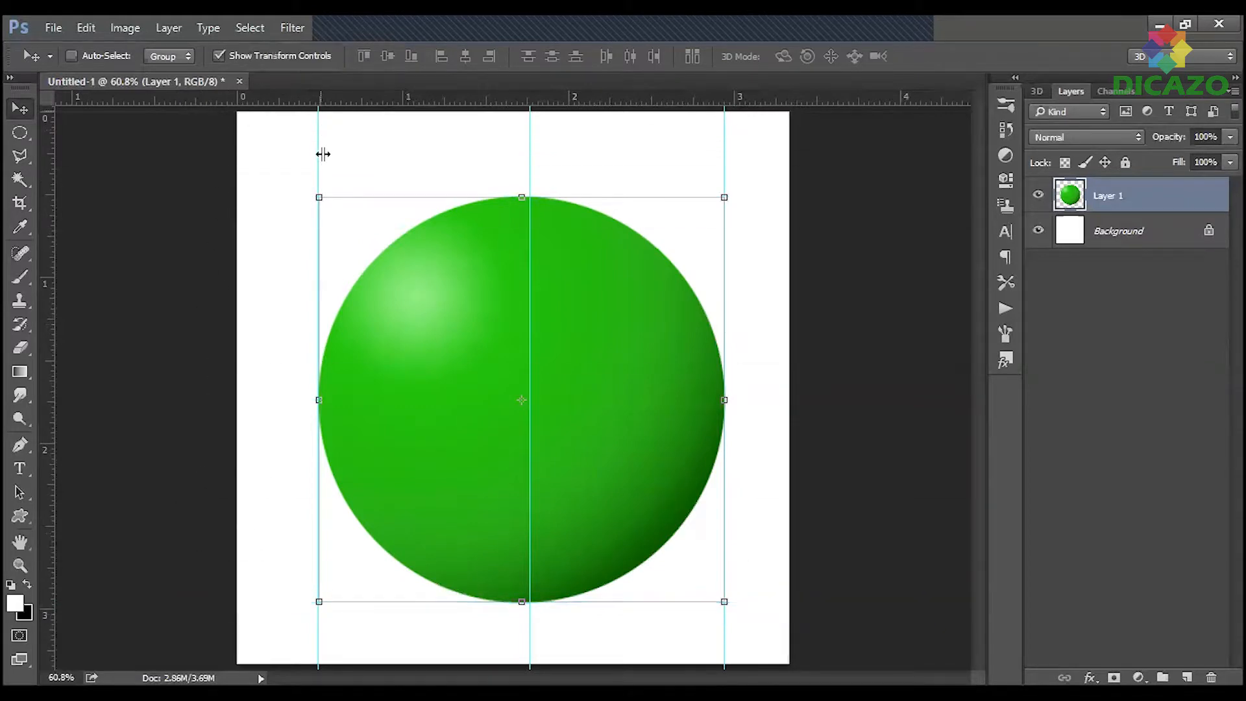
drag(319, 154, 22, 153)
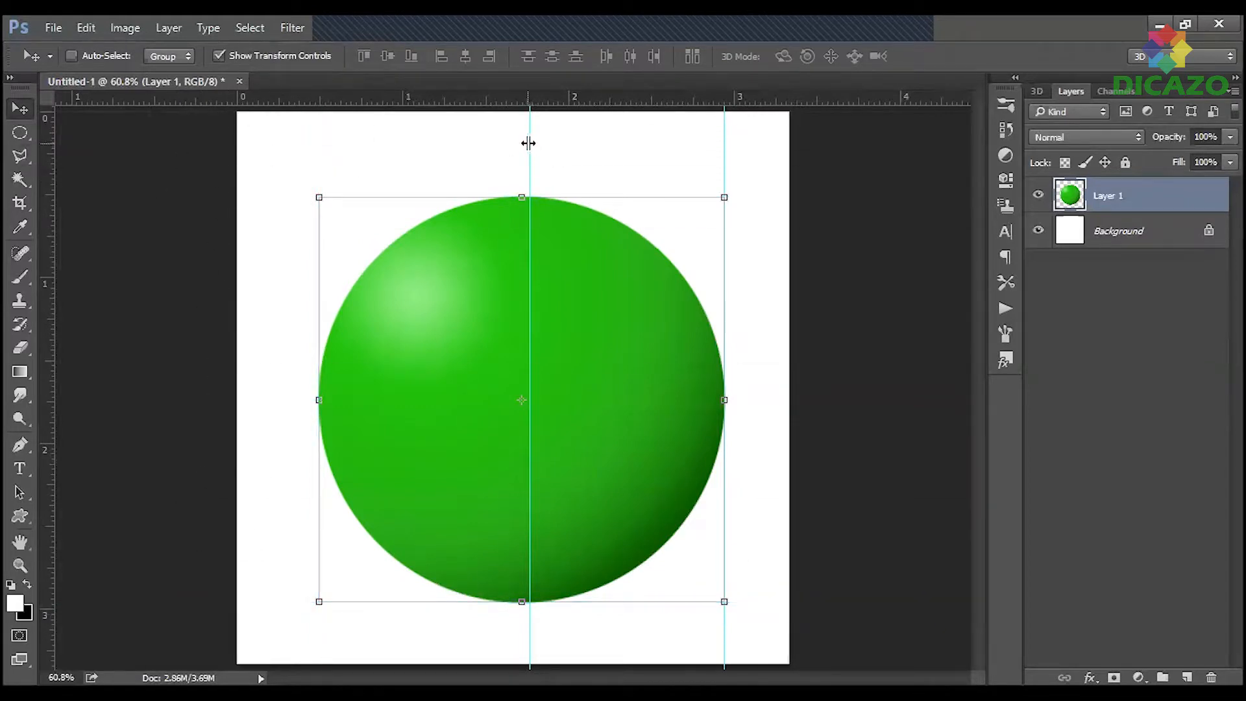
drag(15, 229, 14, 228)
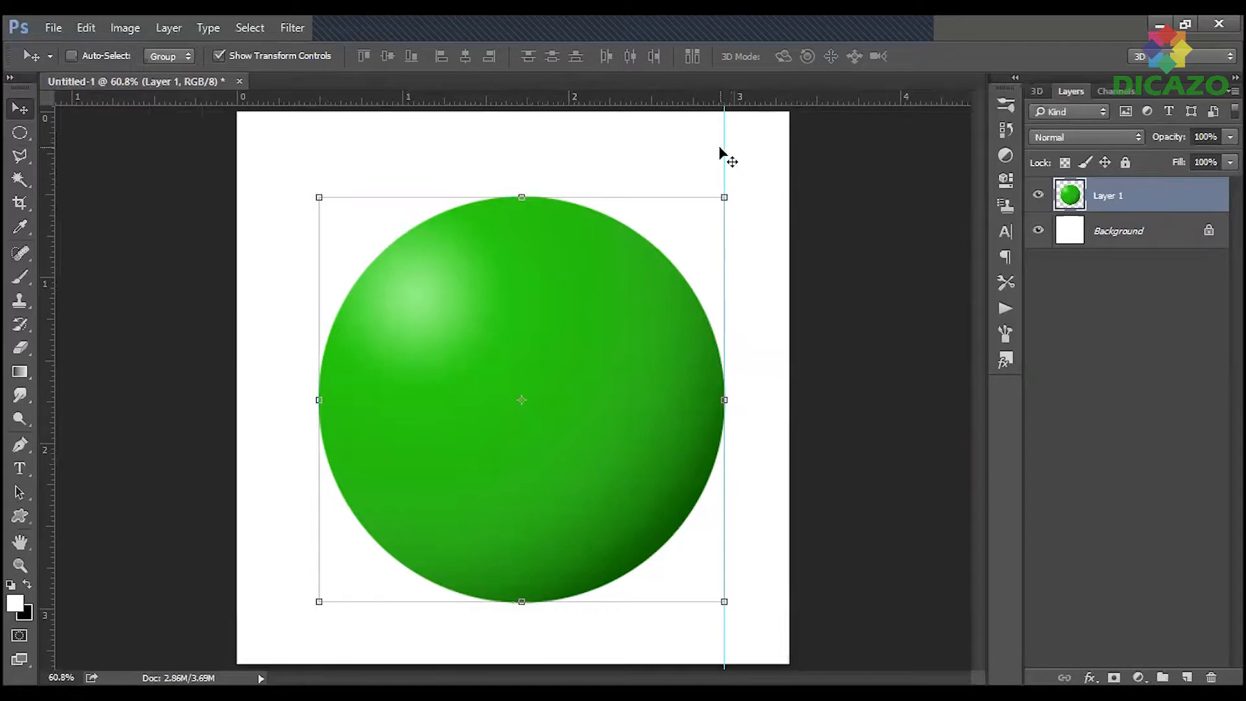
drag(722, 146, 11, 201)
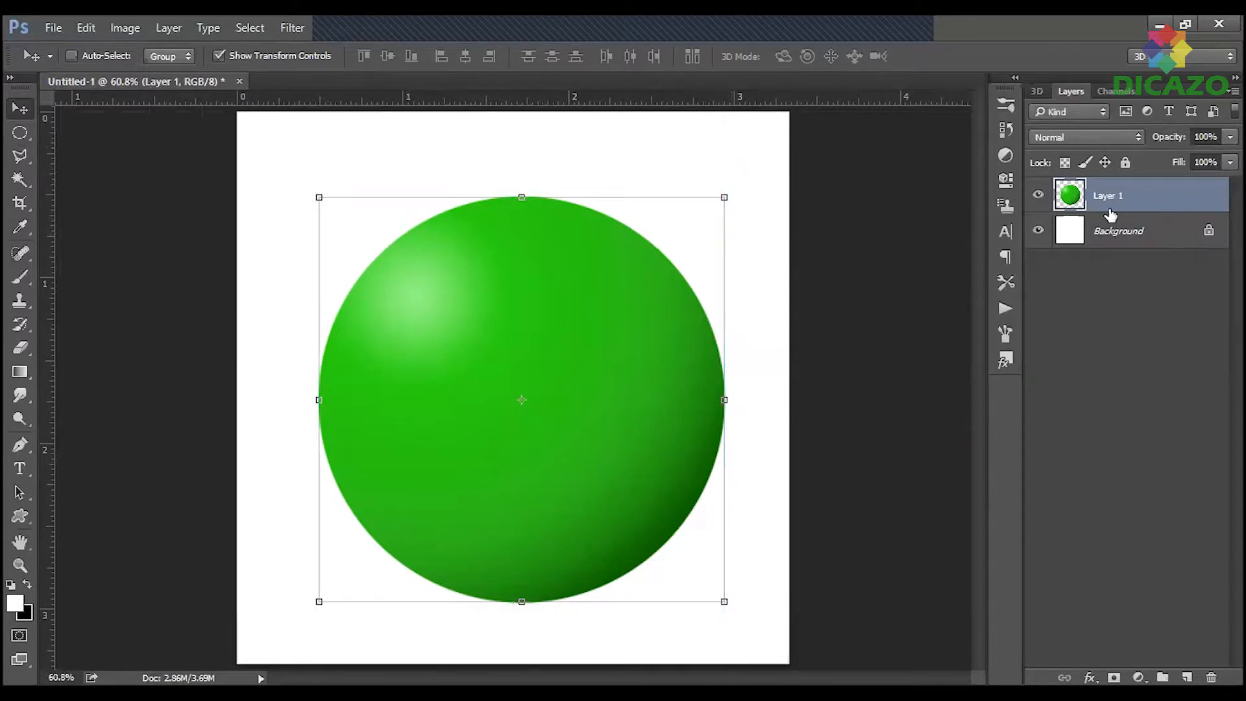
Align the sphere layer with the Background at their horizontal and vertical centres.
shift+click(1143, 242)
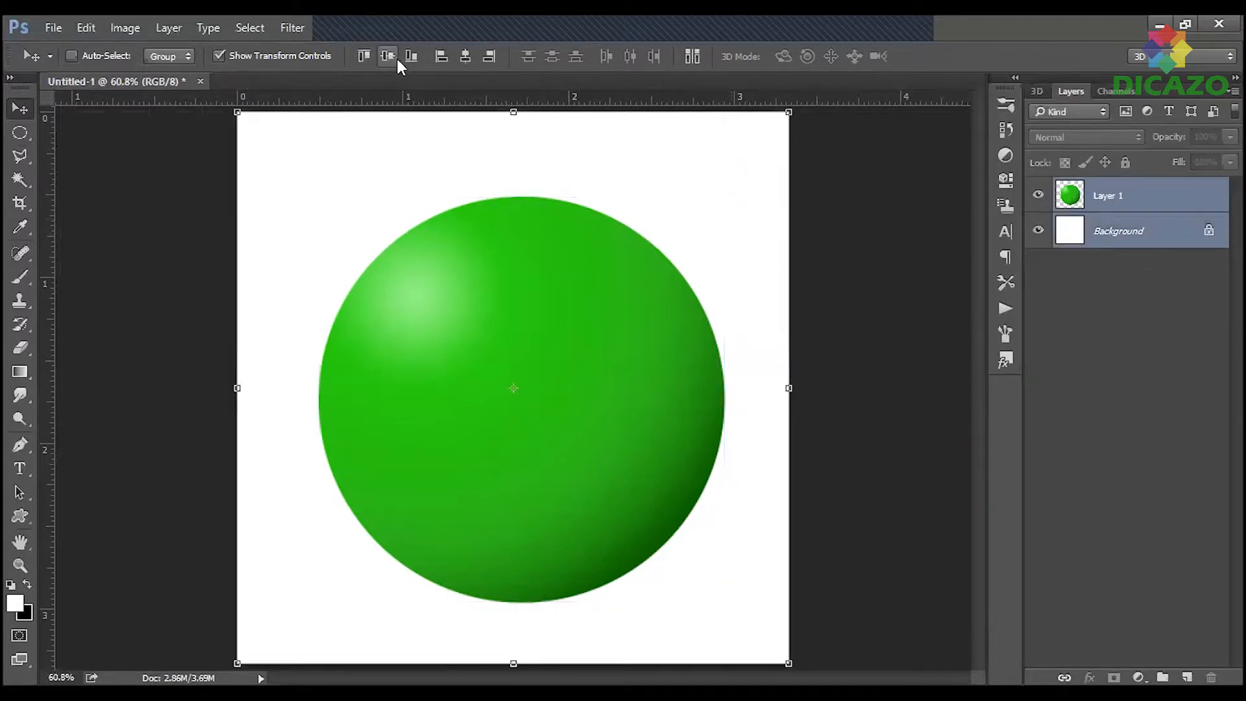
click(465, 56)
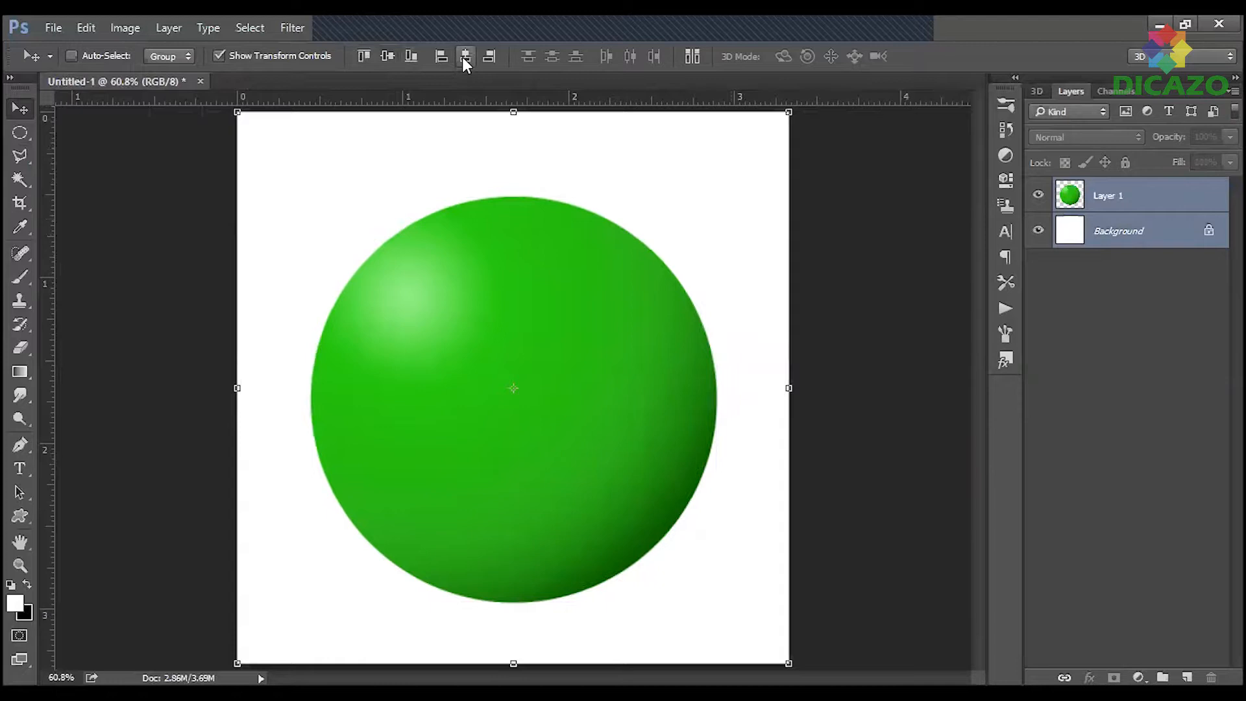
click(1165, 317)
click(1141, 245)
shift+click(1131, 198)
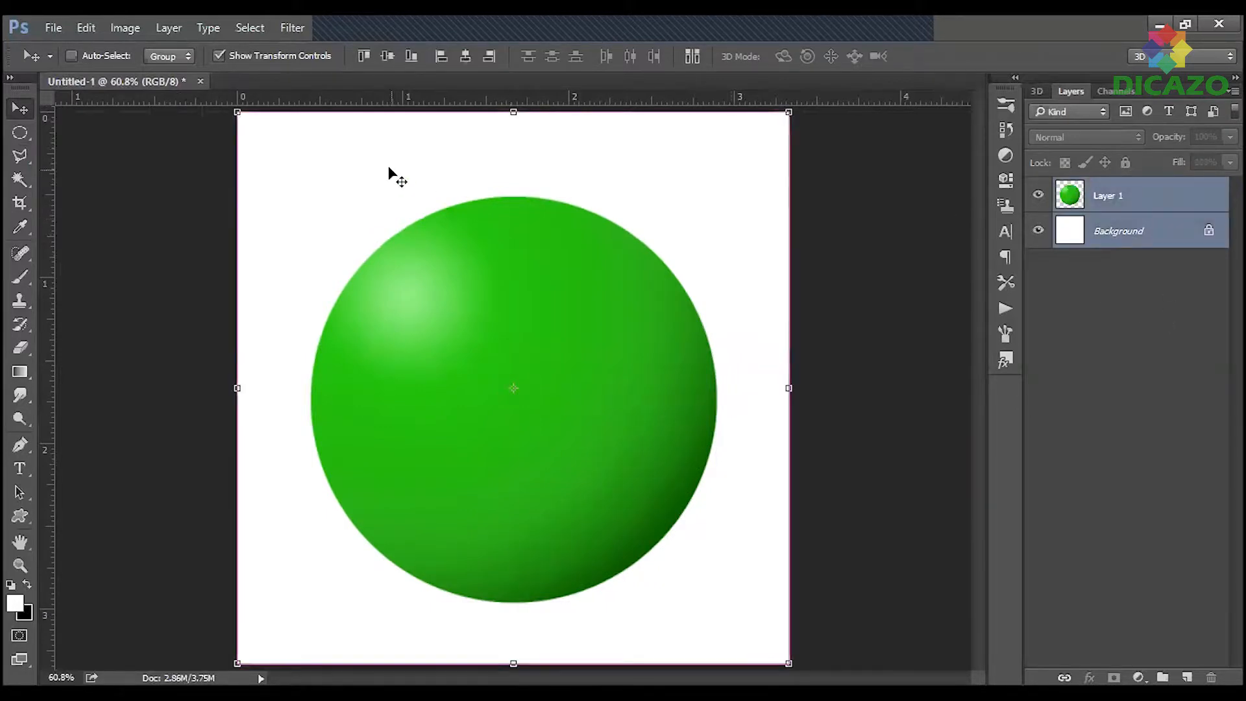
click(392, 52)
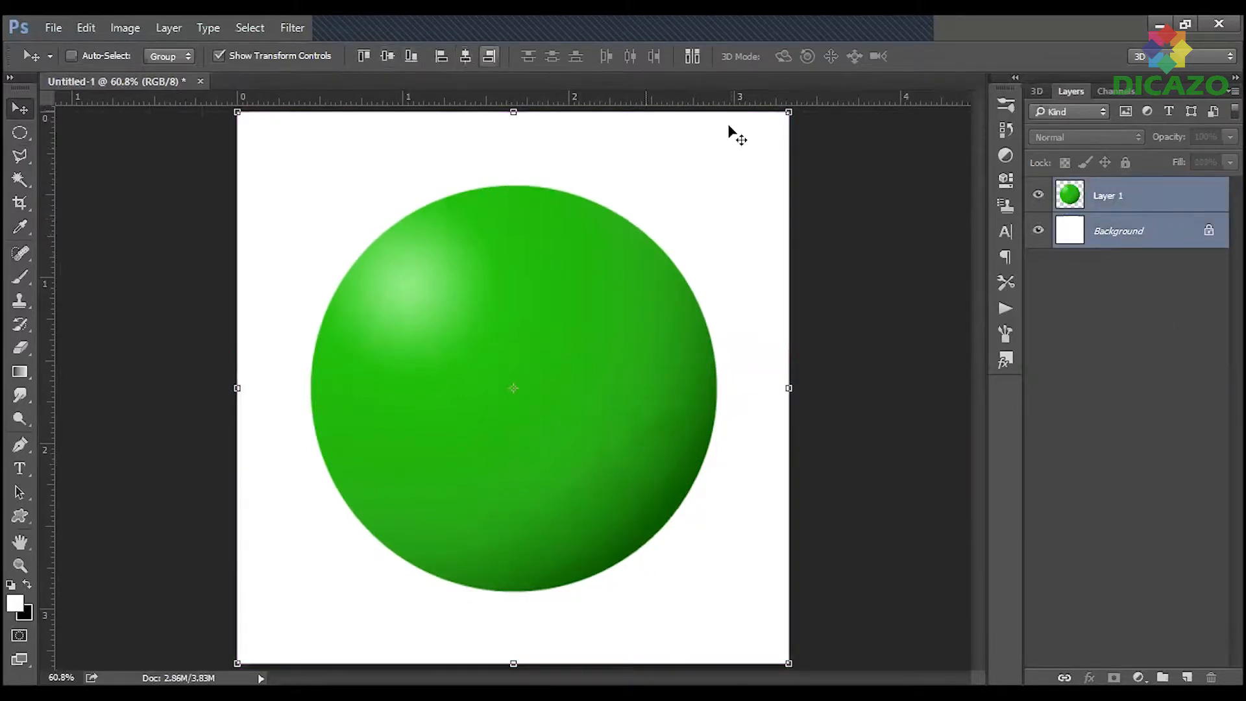
Add a white letter "i" in 36 pt Century Gothic Bold above Layer 1 and move it onto the sphere.
click(1112, 235)
click(1134, 195)
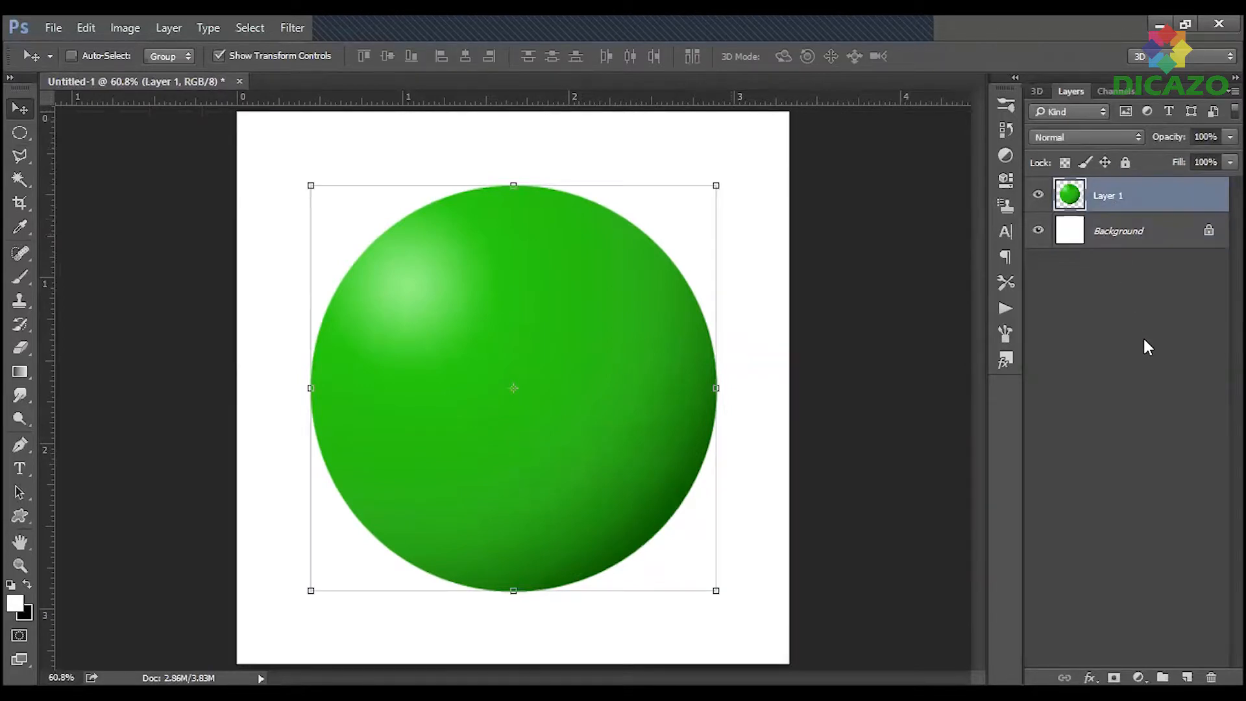
click(20, 467)
click(333, 316)
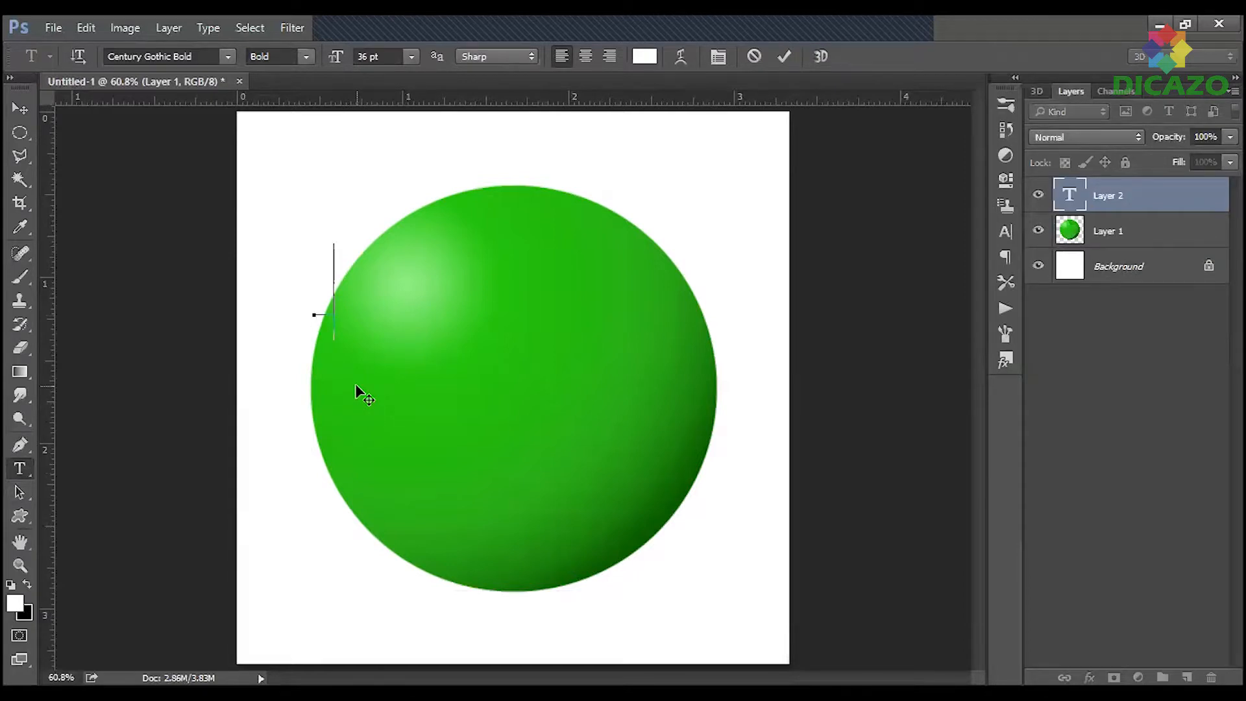
click(19, 108)
drag(377, 404, 460, 456)
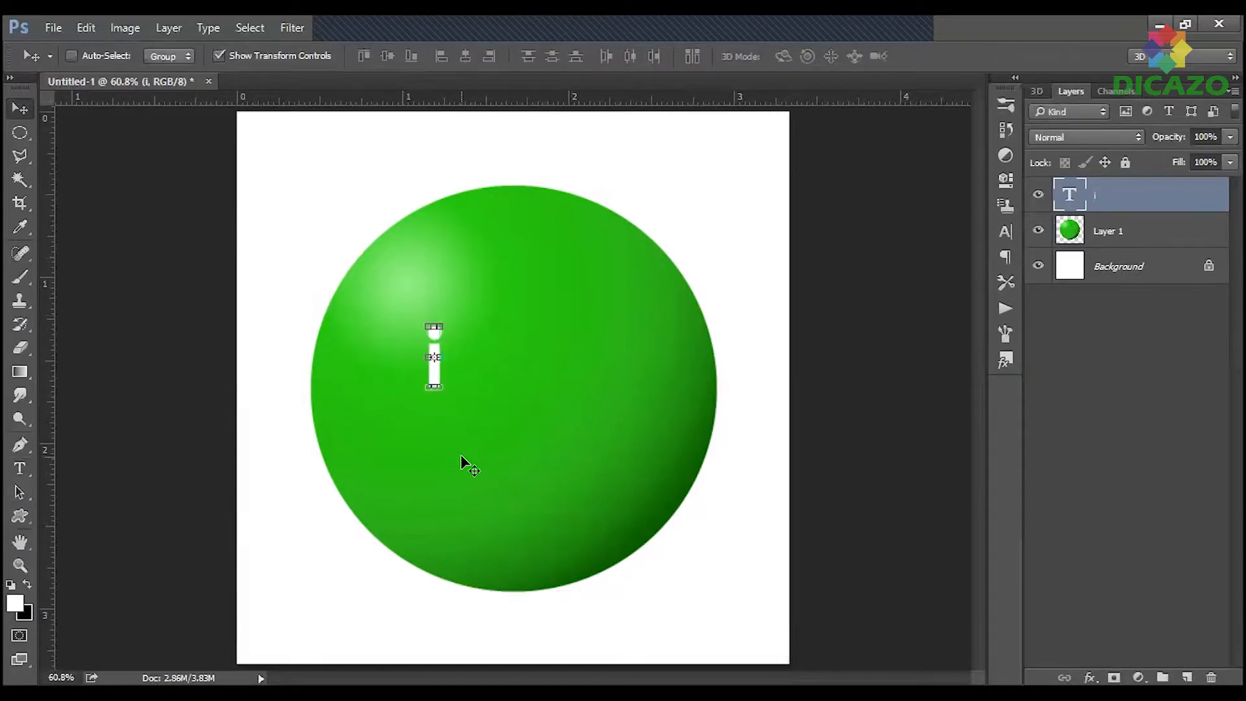
Scale the letter "i" proportionally to about 306.86% and place it in the middle of the sphere.
click(445, 391)
drag(446, 413, 508, 499)
drag(442, 336, 520, 383)
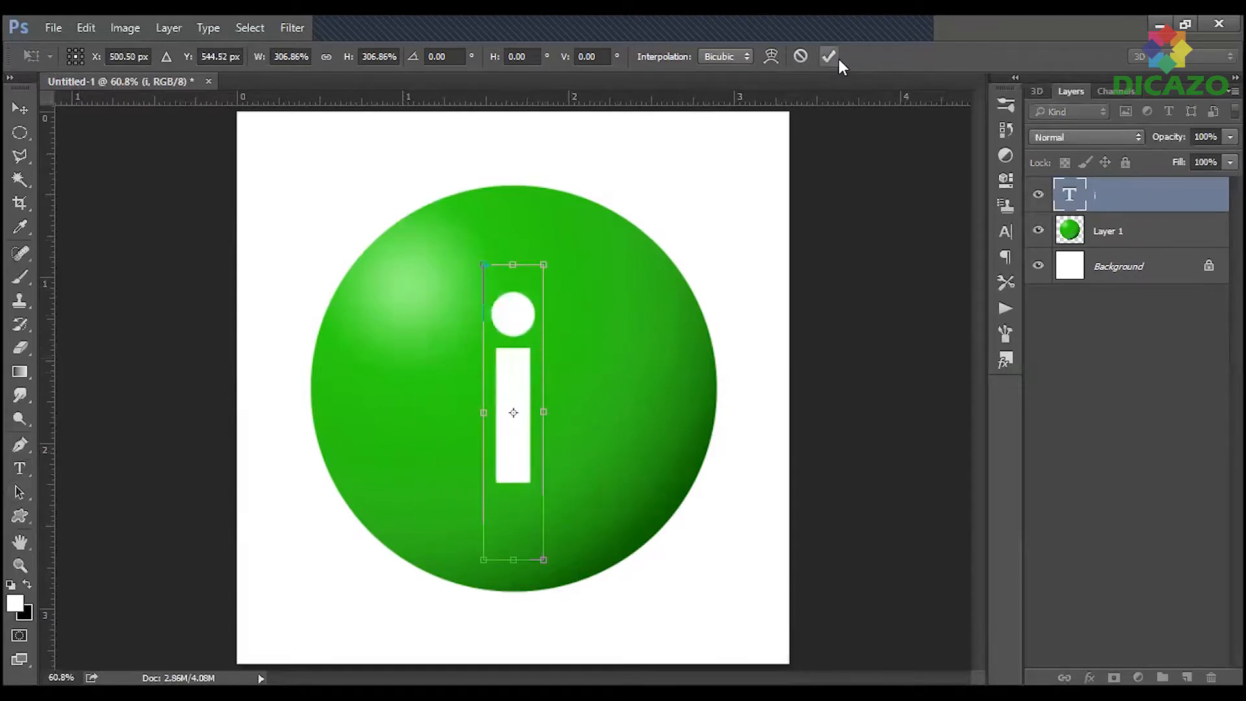
click(830, 57)
Align the vertical centres of the letter and sphere layers, and deselect both layers.
shift+click(1119, 239)
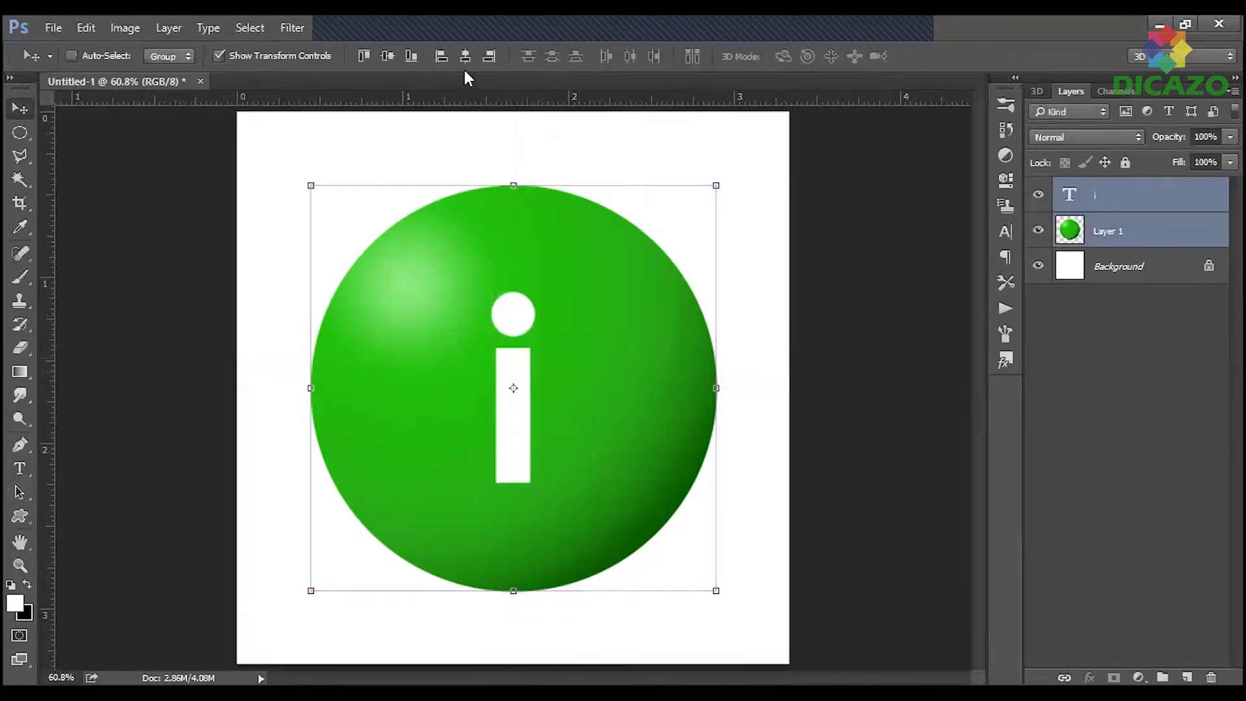
click(387, 59)
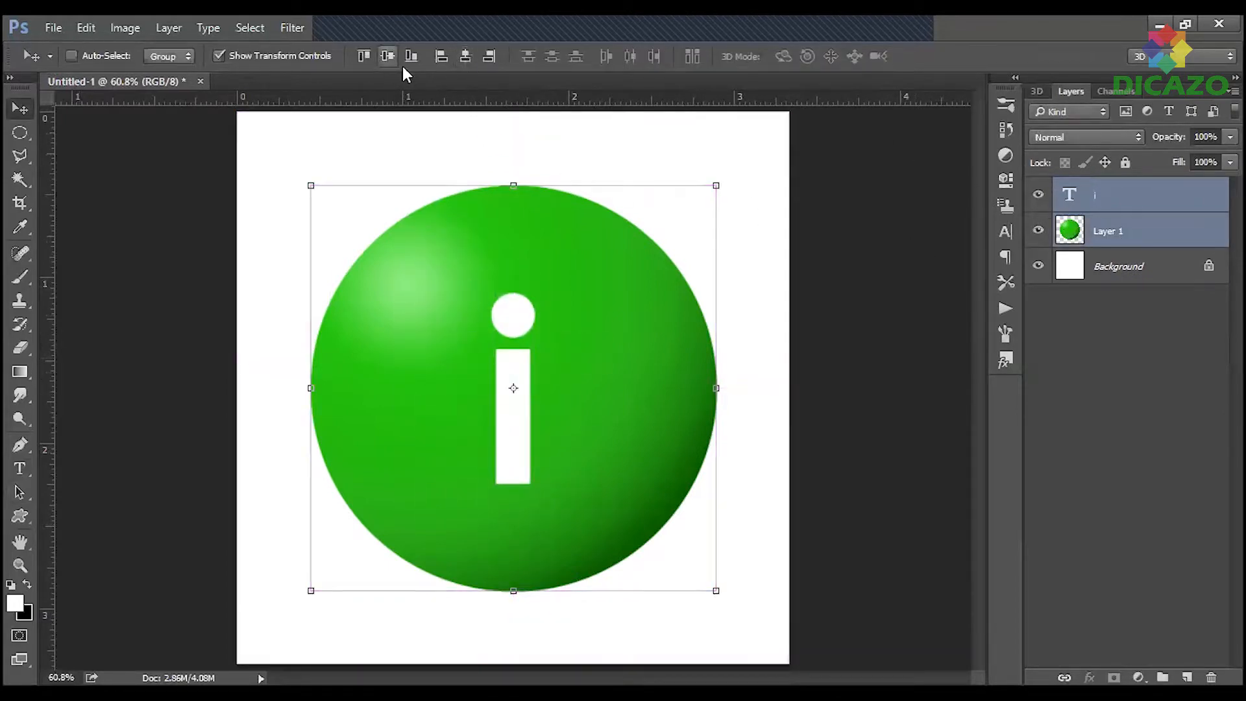
click(1179, 364)
Add a new empty layer above the letter "i" layer.
key(ctrl+1)
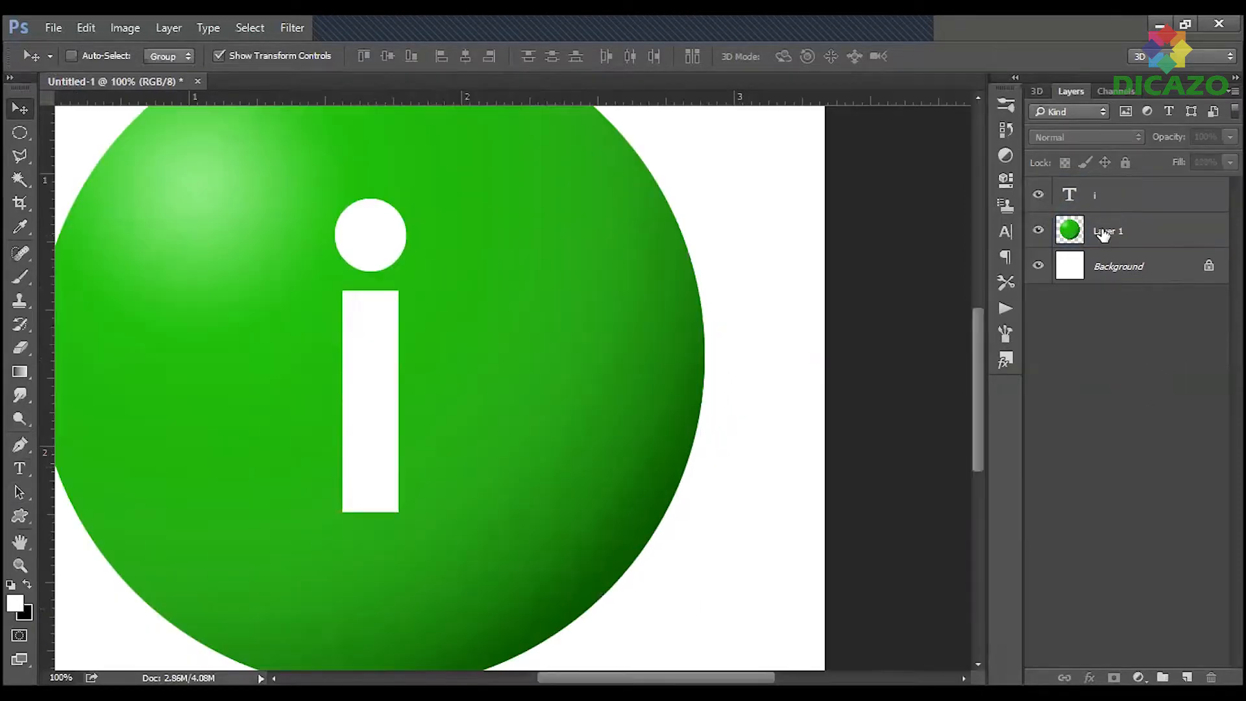
click(1137, 199)
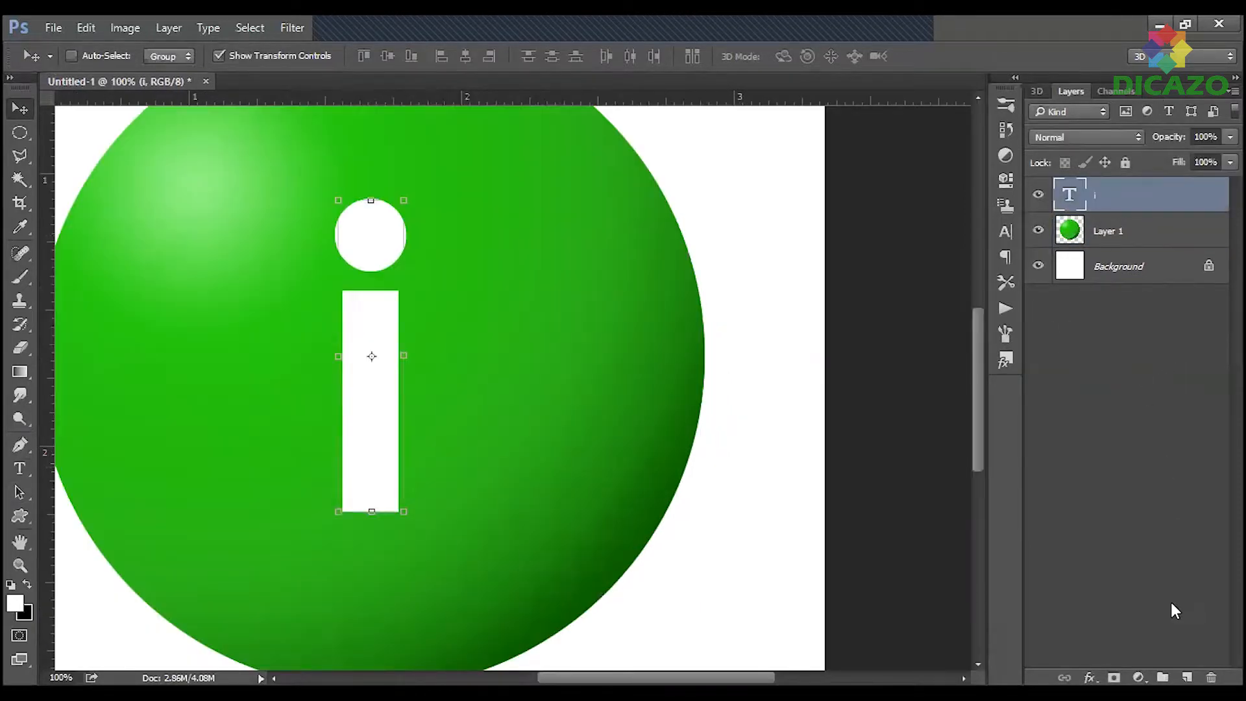
click(1187, 677)
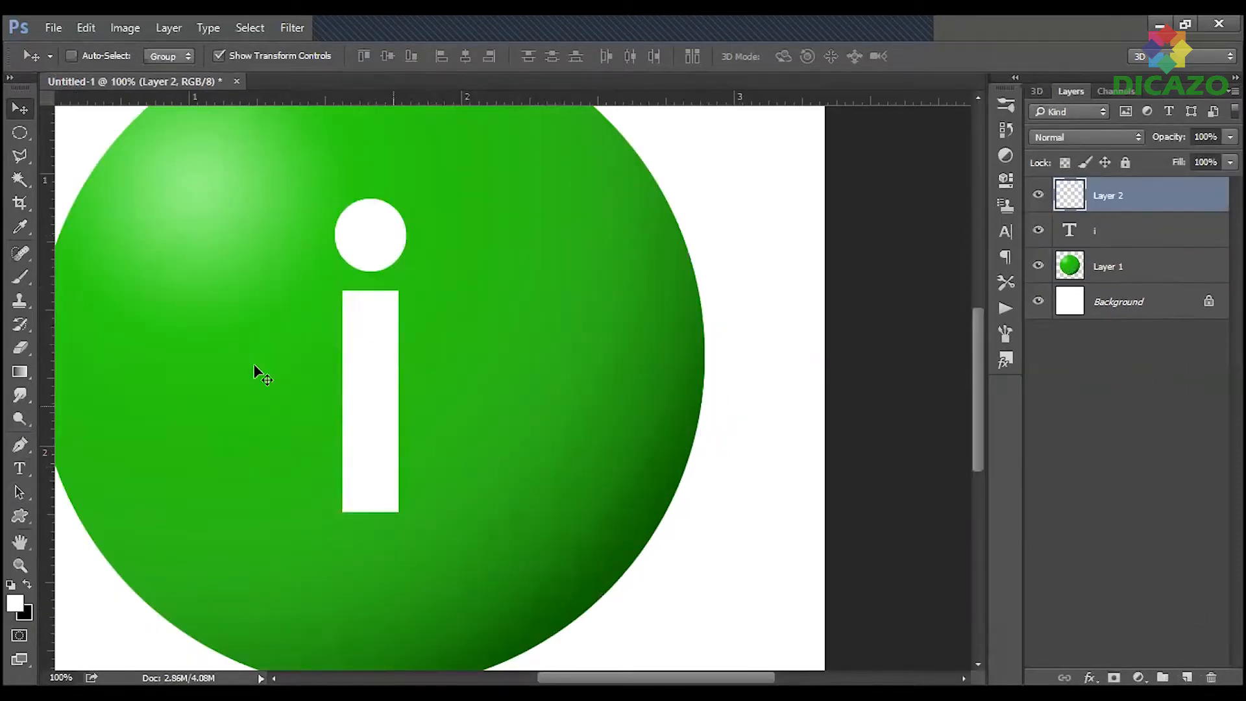
Outline a slanted four-sided shadow from the letter's dot towards the sphere's lower right with the Polygonal Lasso, fill it with black and deselect.
click(21, 156)
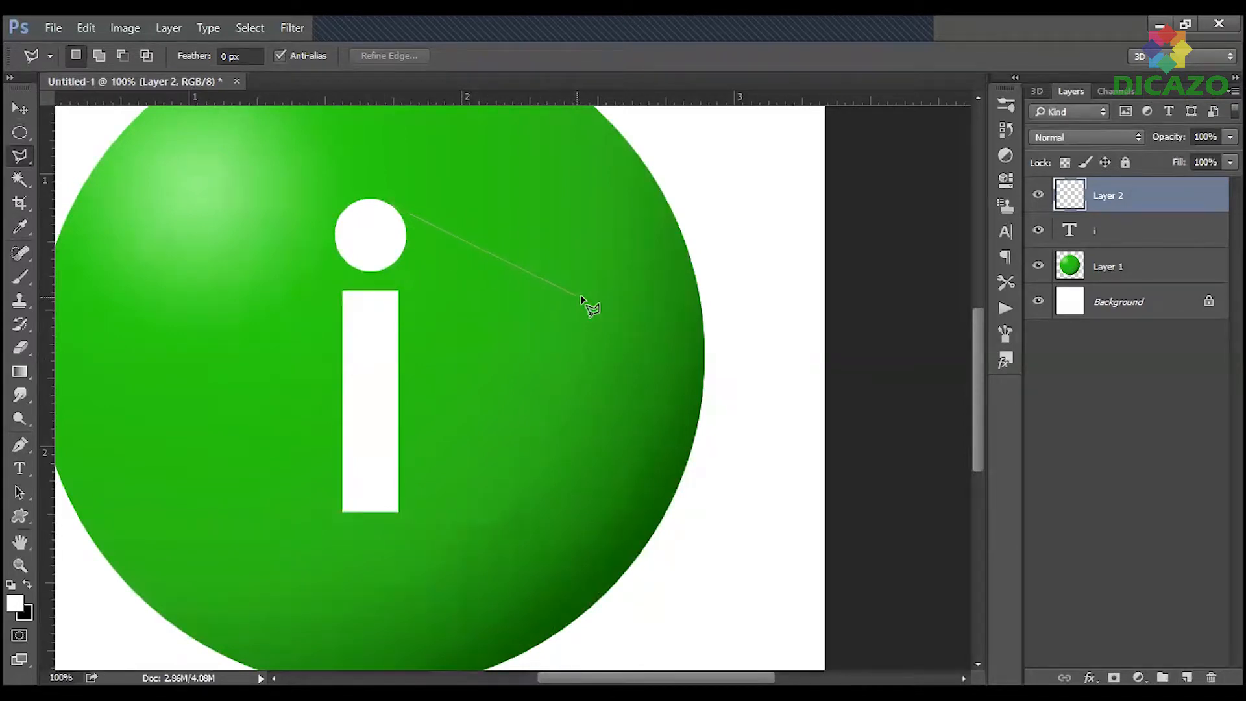
click(601, 307)
click(576, 371)
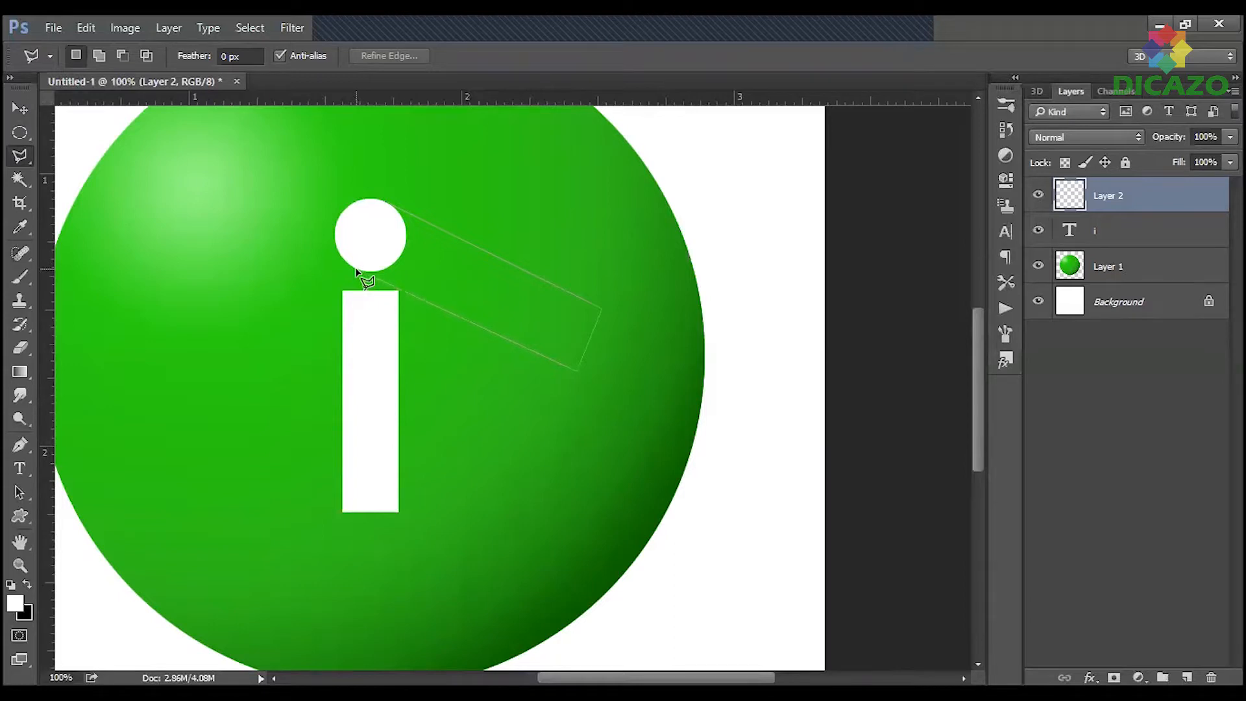
click(356, 269)
click(384, 202)
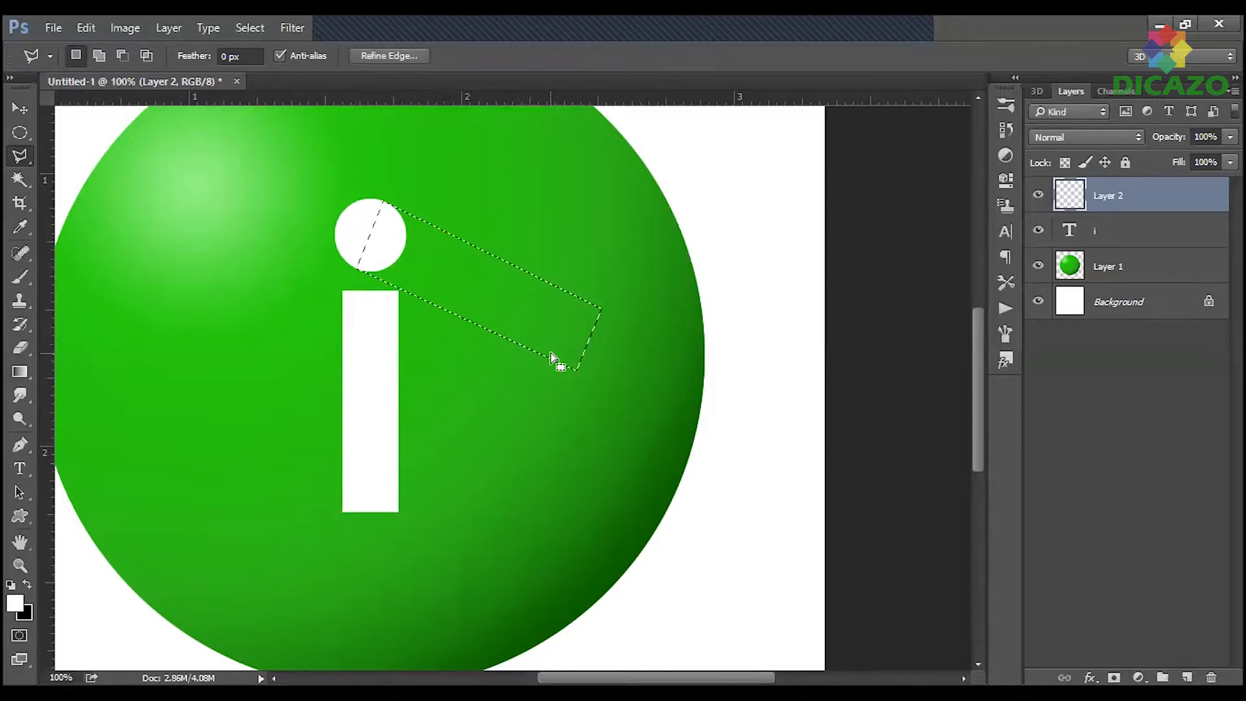
key(ctrl+BackSpace)
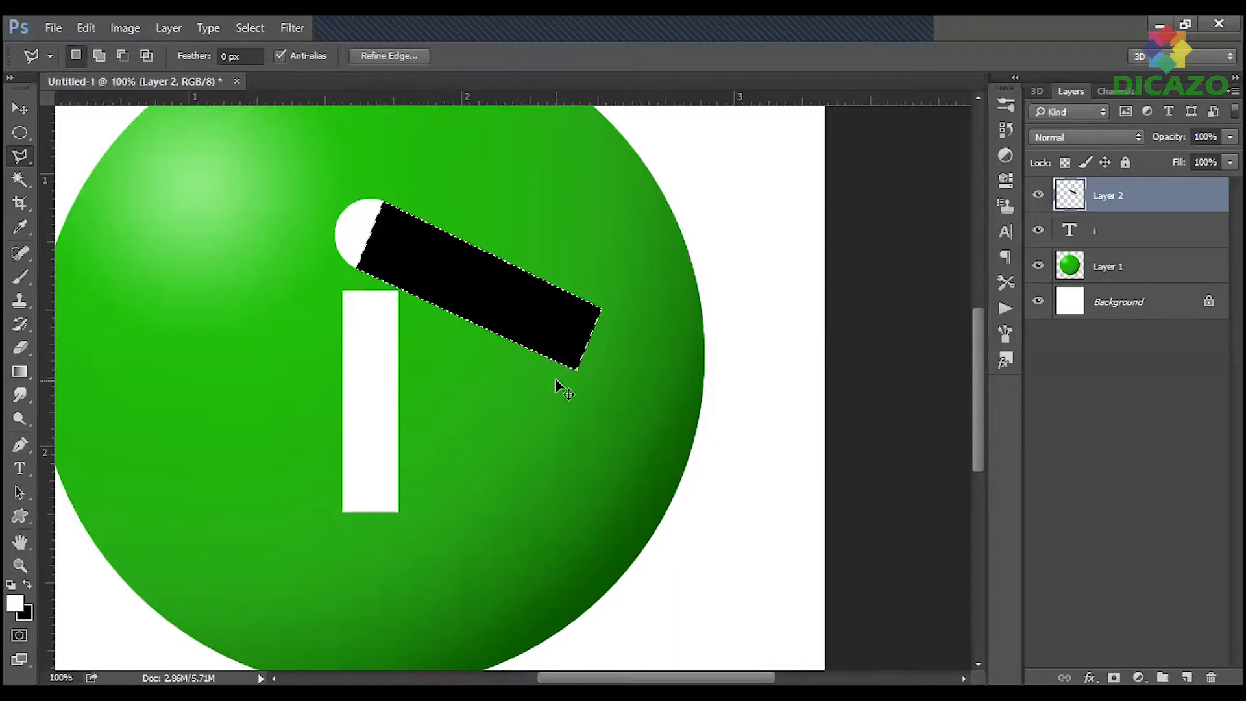
key(ctrl+d)
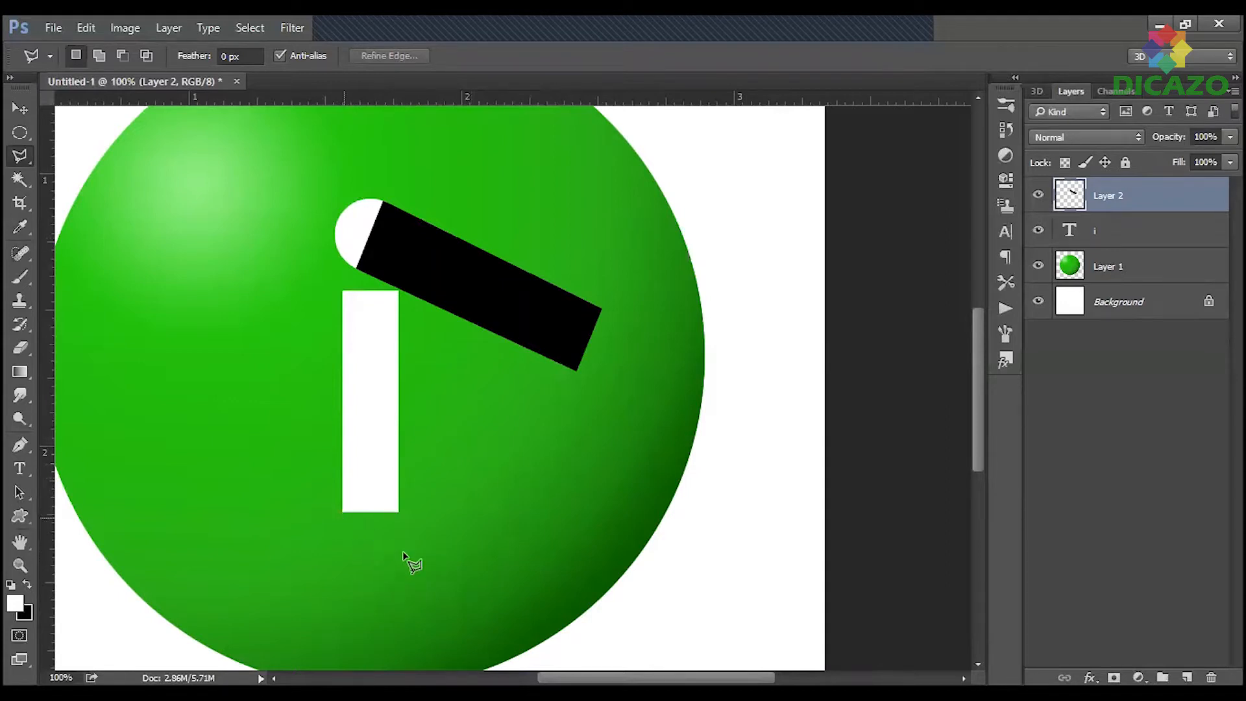
Outline a polygonal shadow from the letter's stem along the dot's shadow towards the lower right, fill it with black and deselect.
click(519, 619)
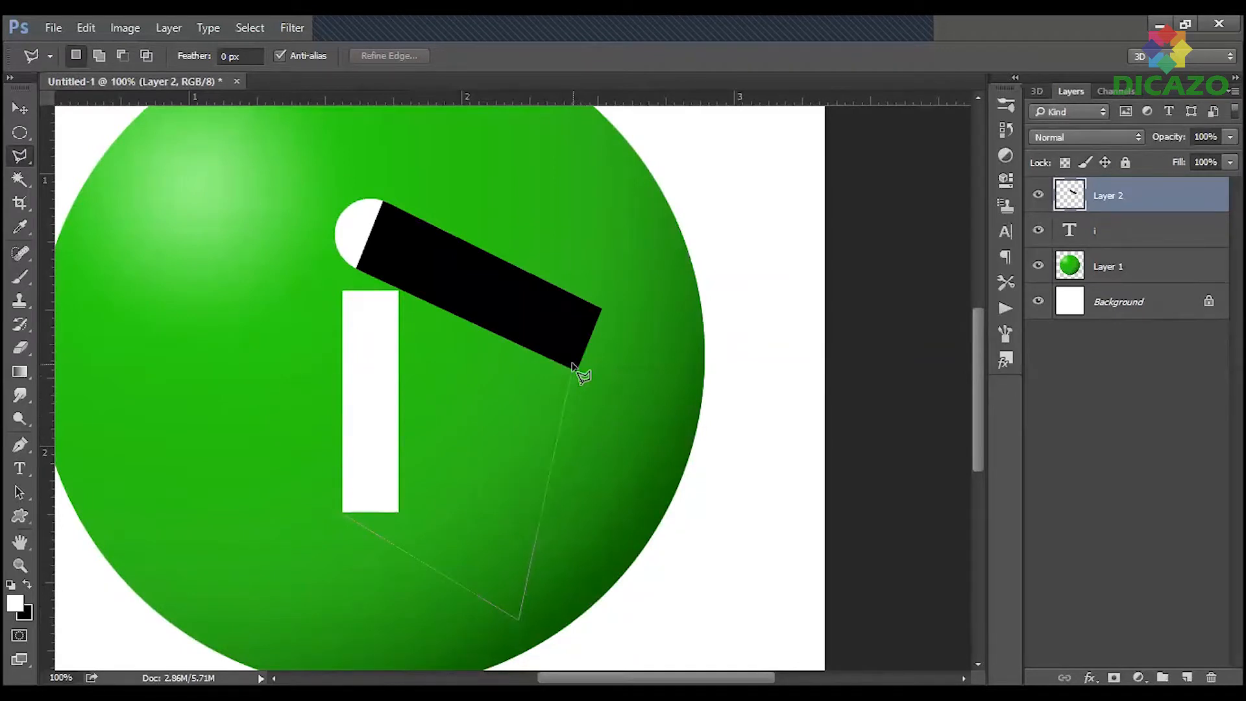
click(574, 369)
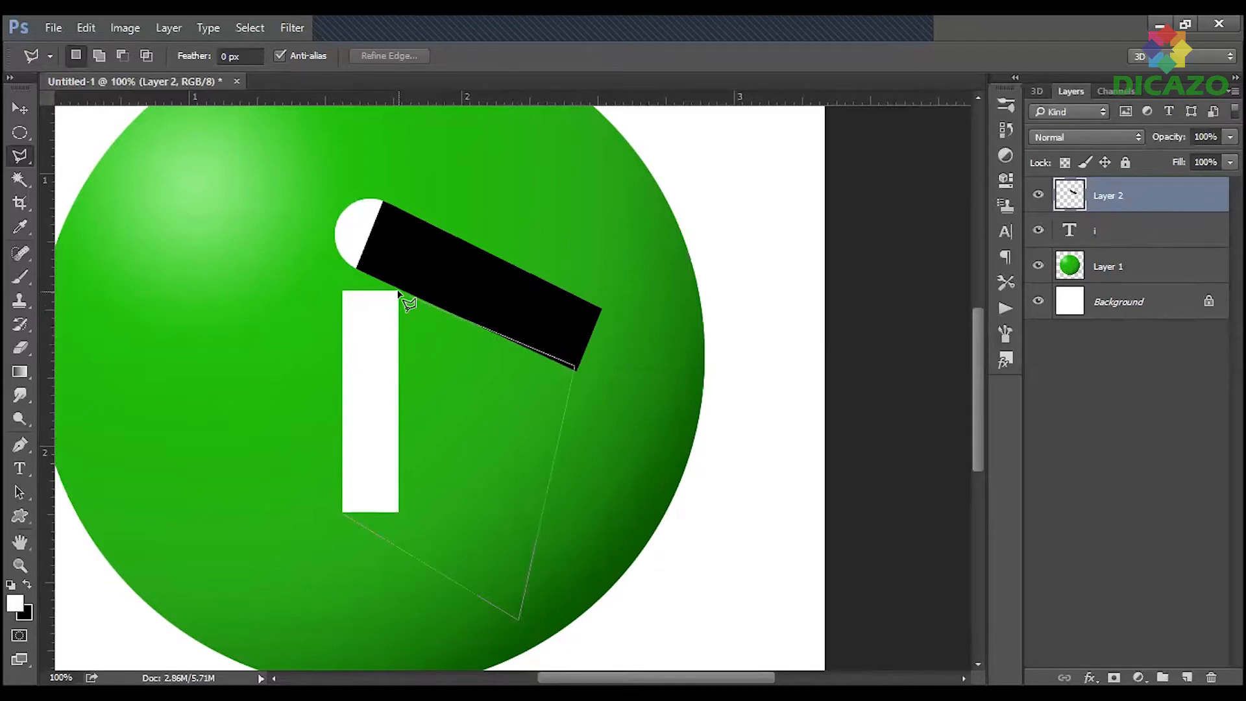
key(BackSpace)
click(351, 418)
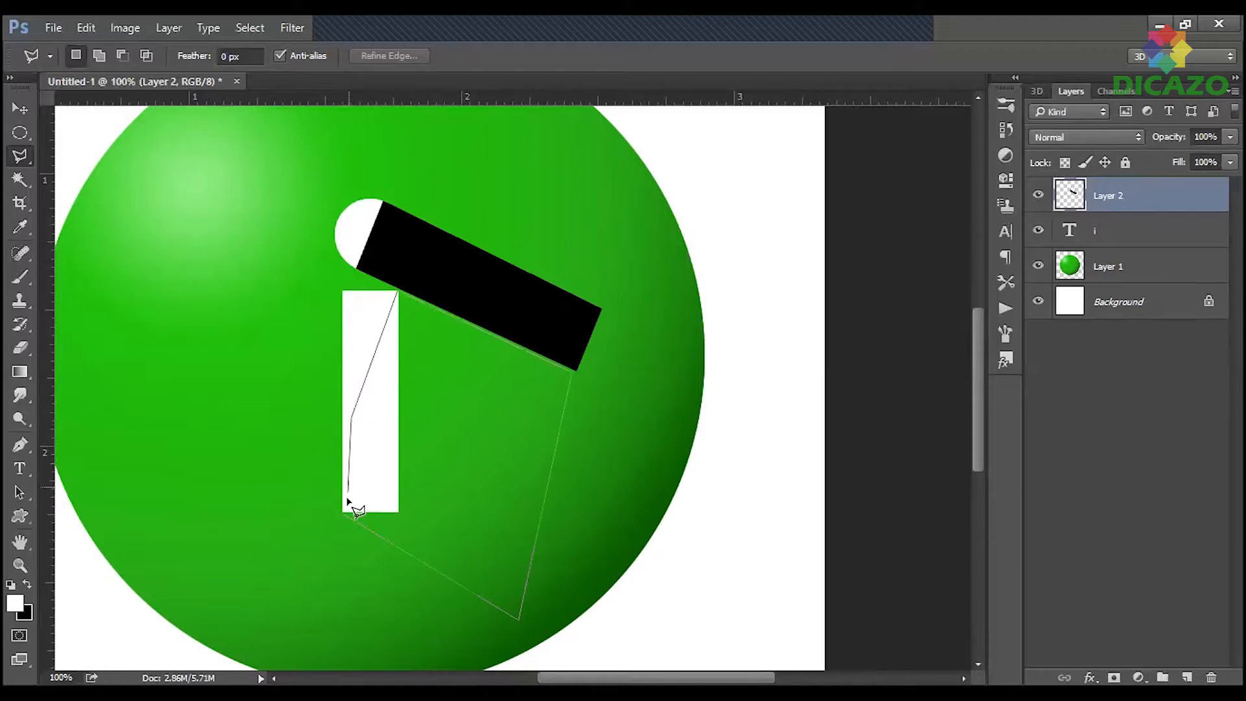
click(342, 512)
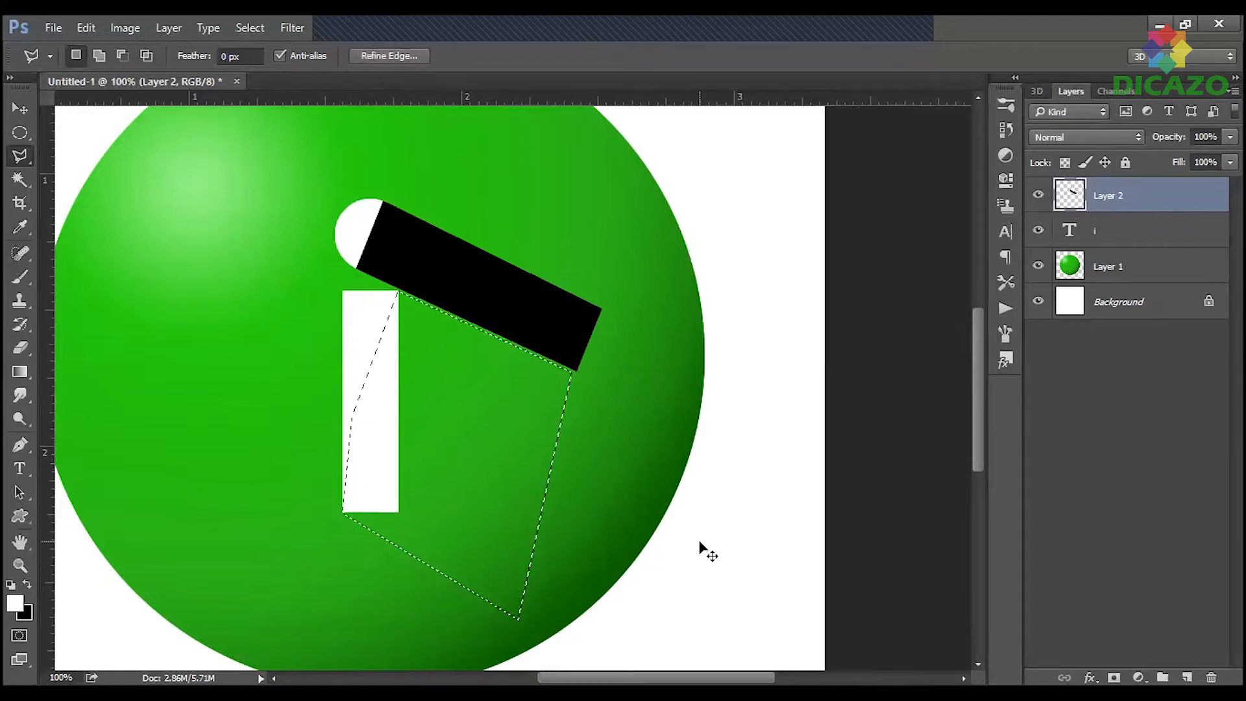
key(ctrl+BackSpace)
key(ctrl+d)
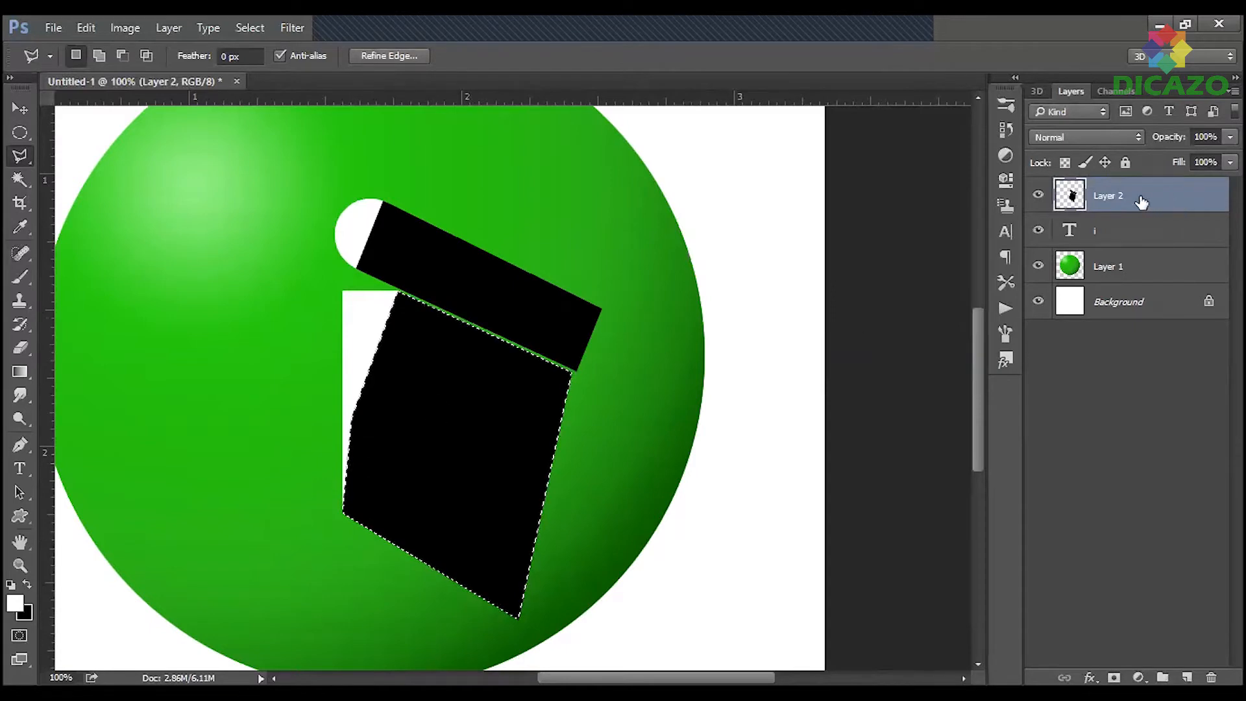
Move the shadow layer directly beneath the letter "i" layer.
drag(1126, 197, 1093, 289)
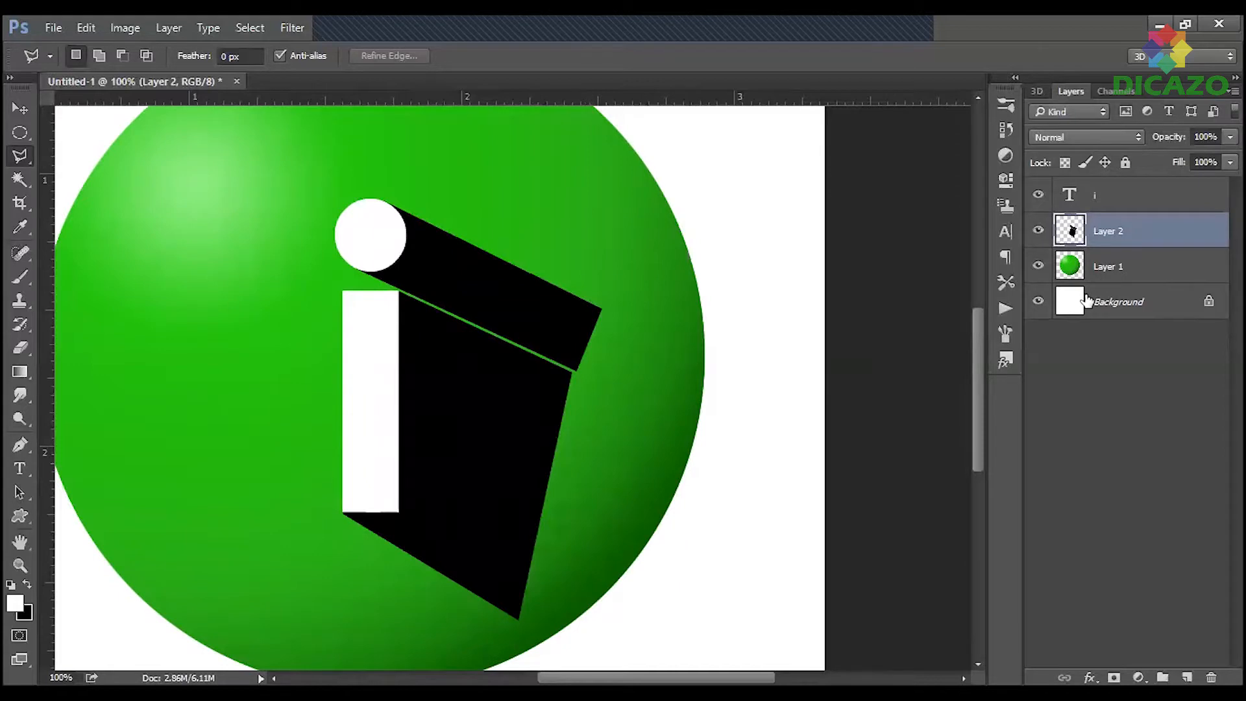
key(ctrl+minus)
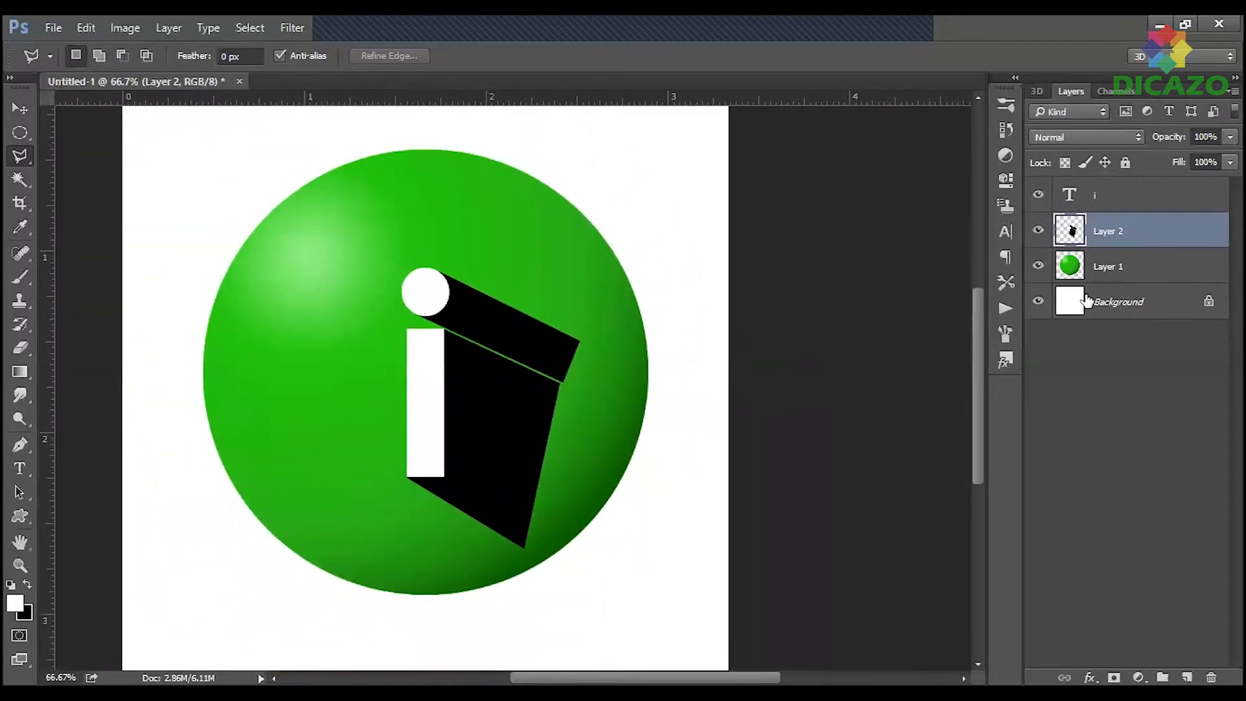
key(ctrl+plus)
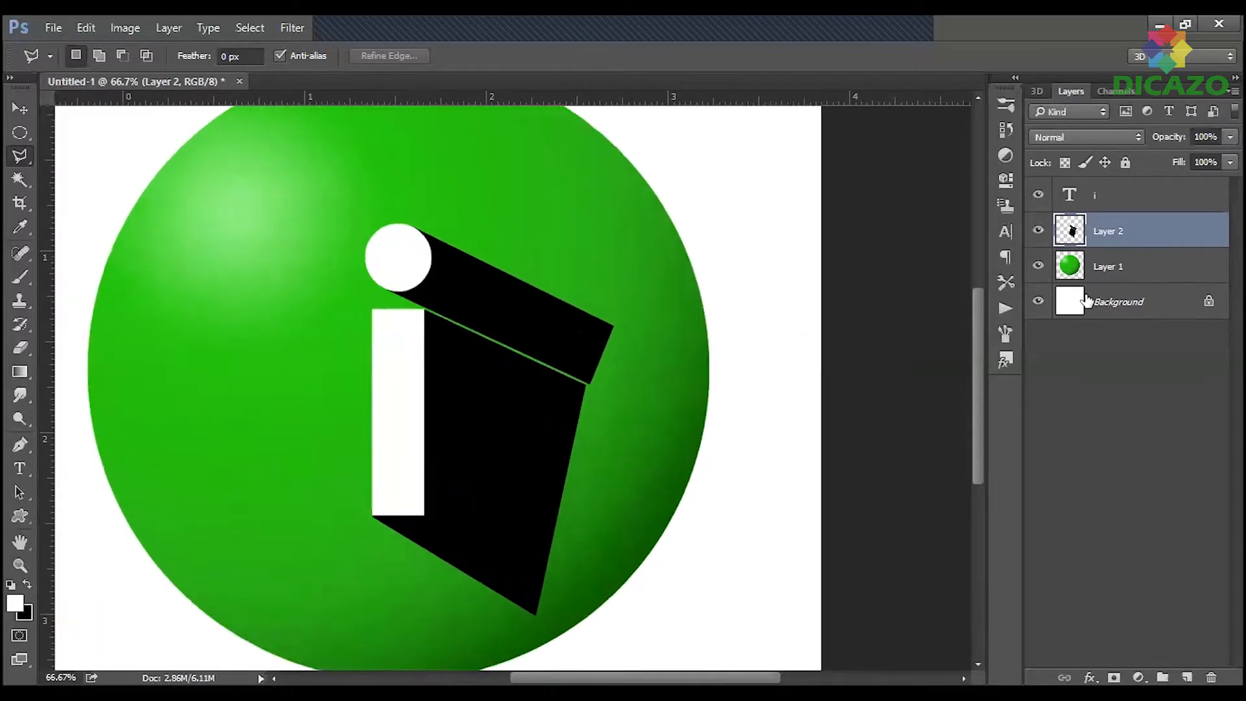
drag(788, 390, 734, 351)
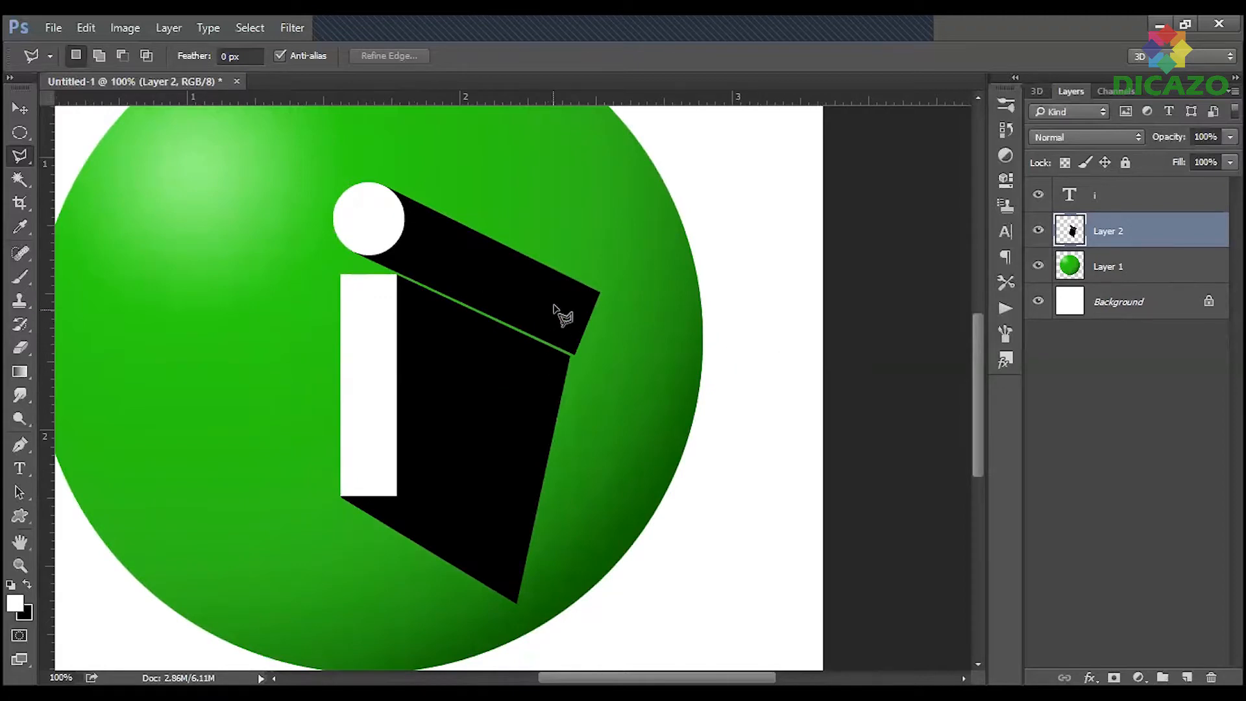
Fade the outer right edge of the black shadow with a soft Eraser brush at 0% hardness.
click(20, 348)
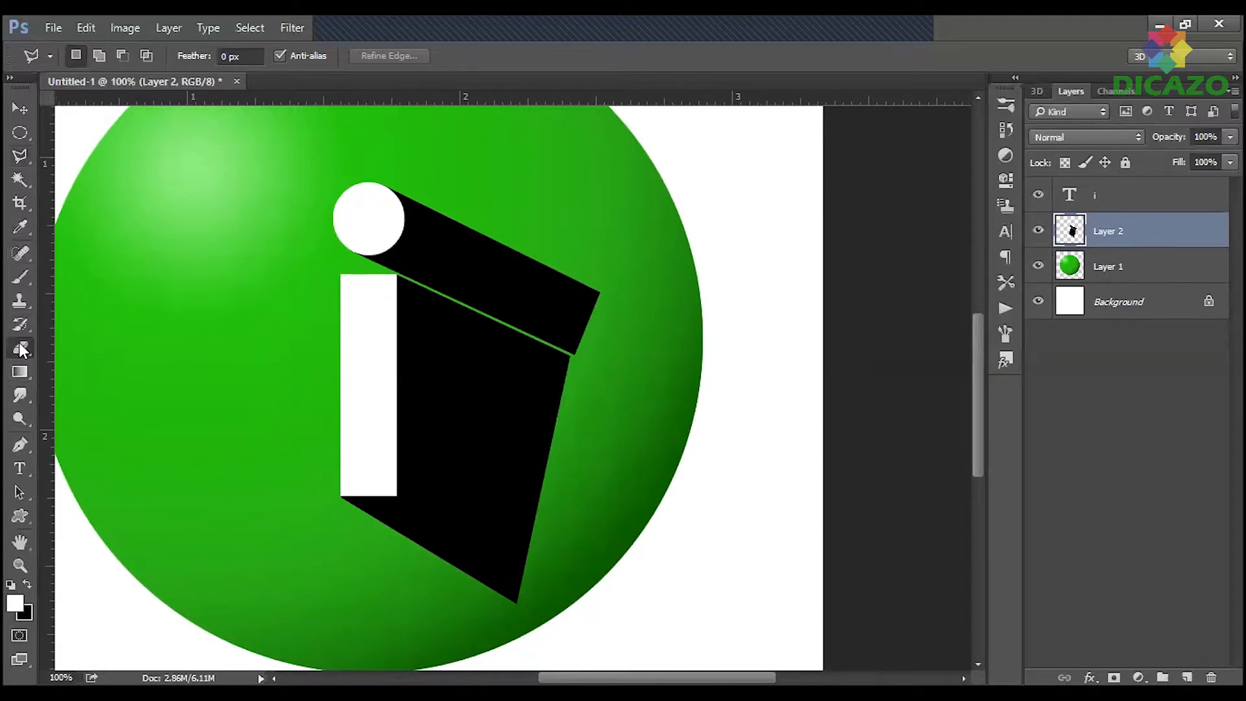
right_click(633, 263)
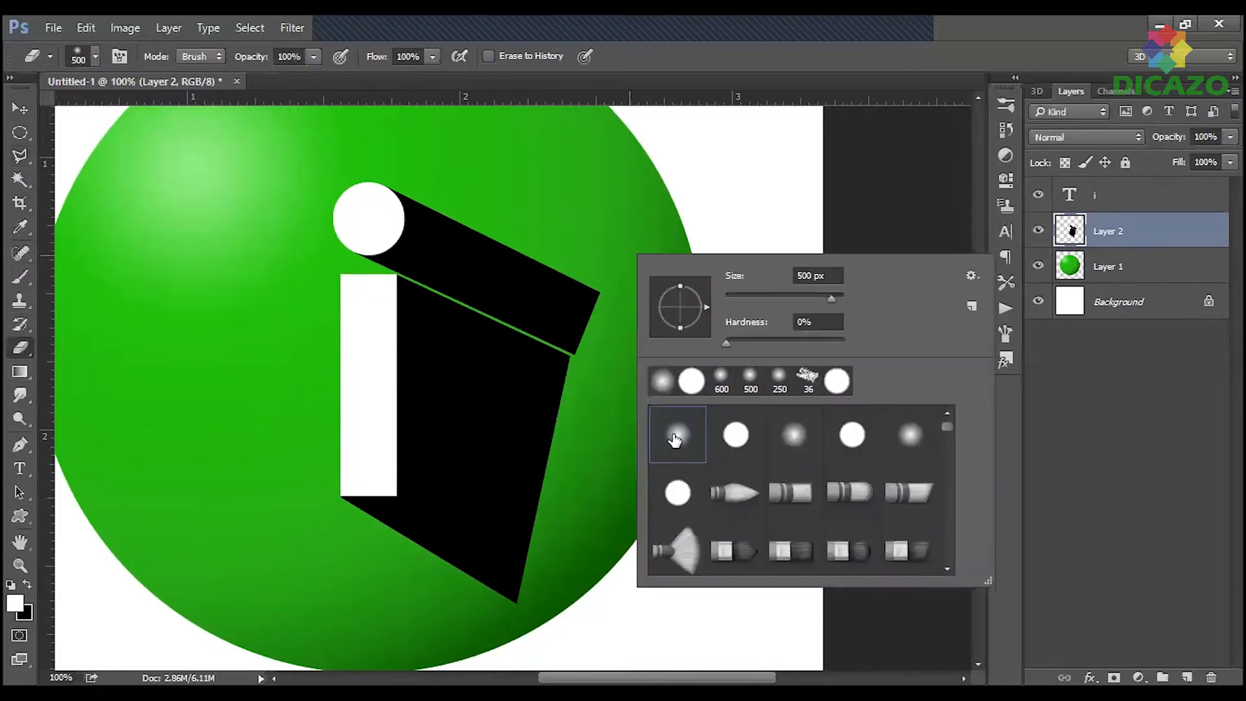
click(894, 64)
key(bracketleft)
key(bracketleft)
key(bracketleft)
key(bracketleft)
key(bracketleft)
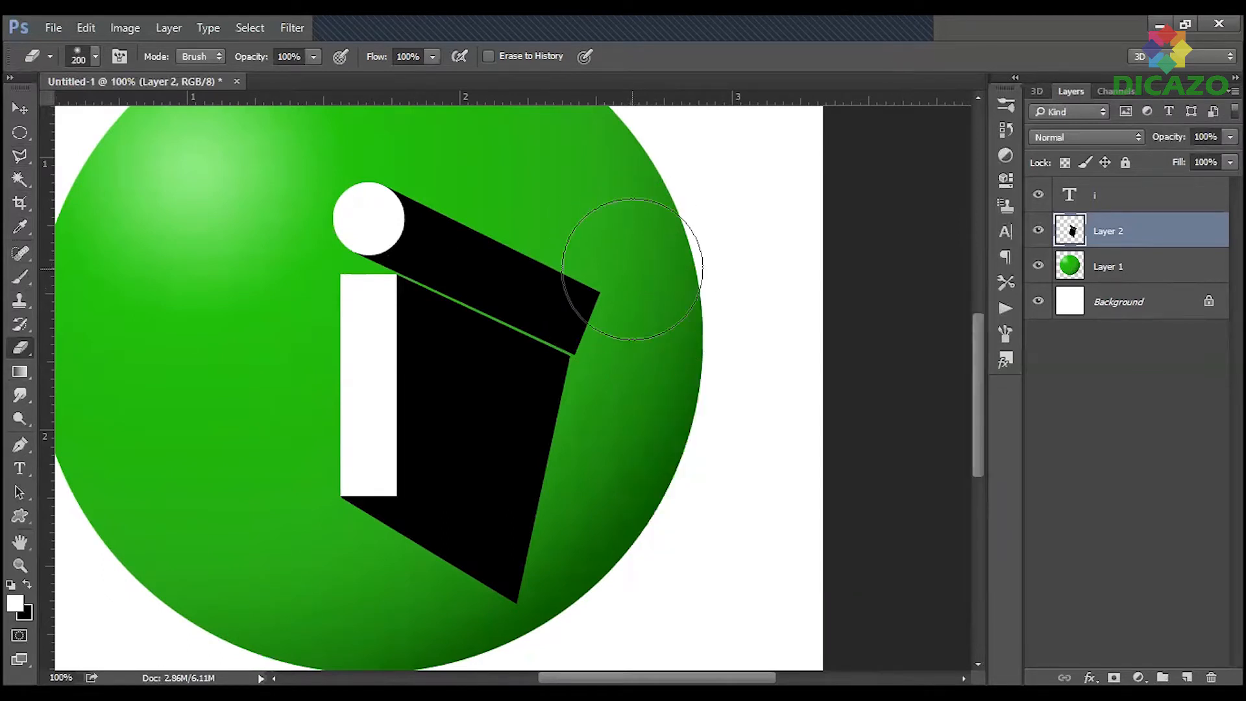
key(bracketright)
mouse_move(626, 217)
mouse_down()
mouse_move(659, 450)
mouse_move(627, 231)
mouse_move(645, 445)
mouse_move(598, 227)
mouse_move(623, 590)
mouse_move(607, 314)
mouse_move(608, 581)
mouse_move(573, 423)
mouse_up()
Erase more of the shadow's right and lower ends with a soft 400 px Eraser so it fades towards the letter.
key(bracketright)
key(bracketright)
key(bracketright)
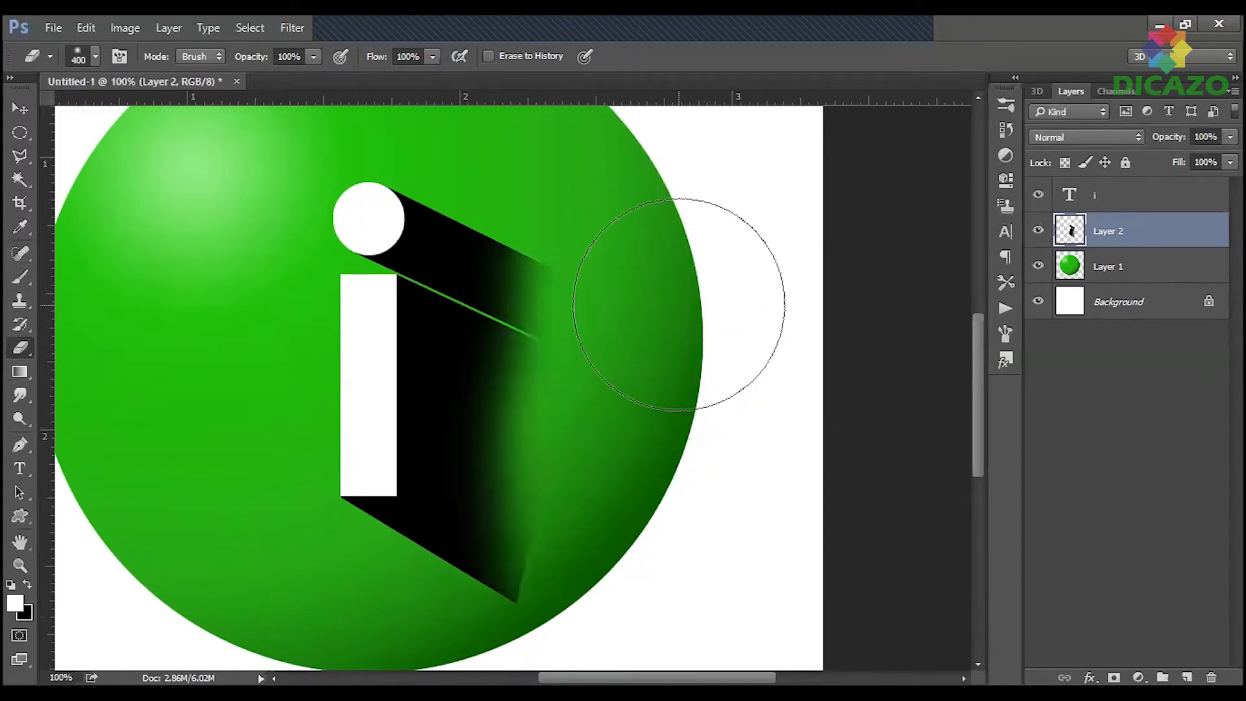
mouse_move(681, 302)
mouse_down()
mouse_move(687, 269)
mouse_move(707, 283)
mouse_move(667, 412)
mouse_move(642, 617)
mouse_move(619, 632)
mouse_move(618, 618)
mouse_up()
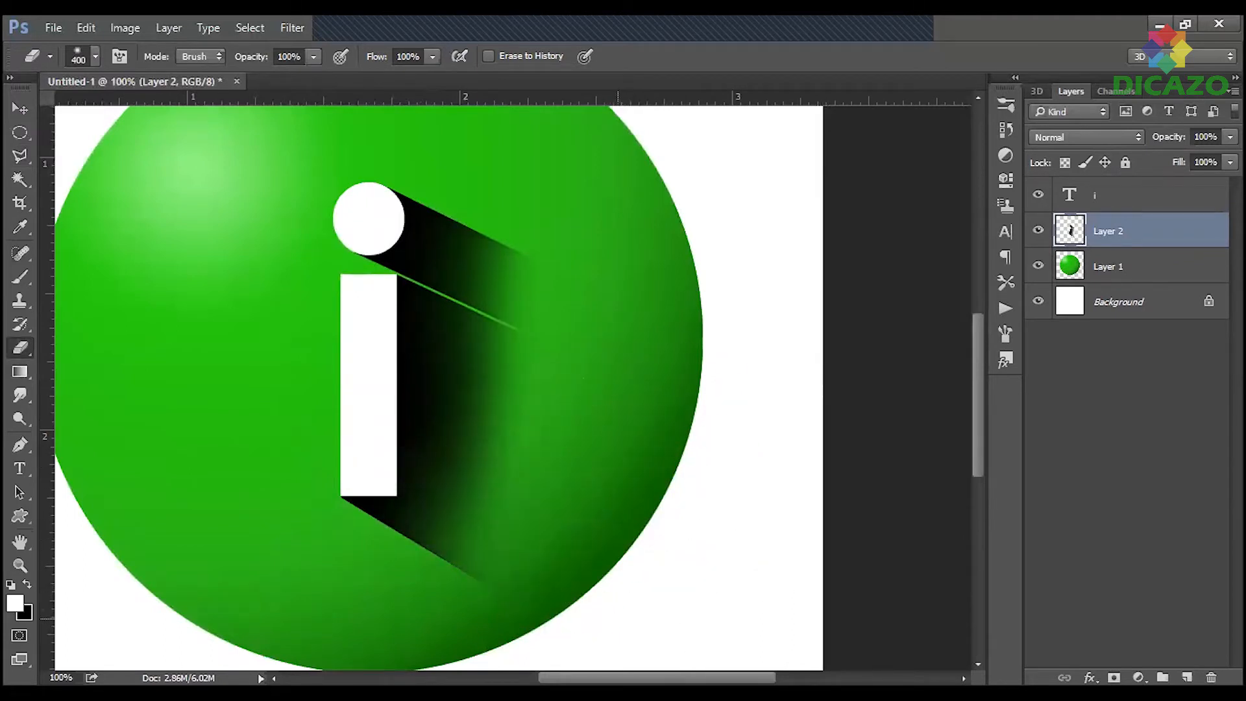
drag(597, 609, 699, 301)
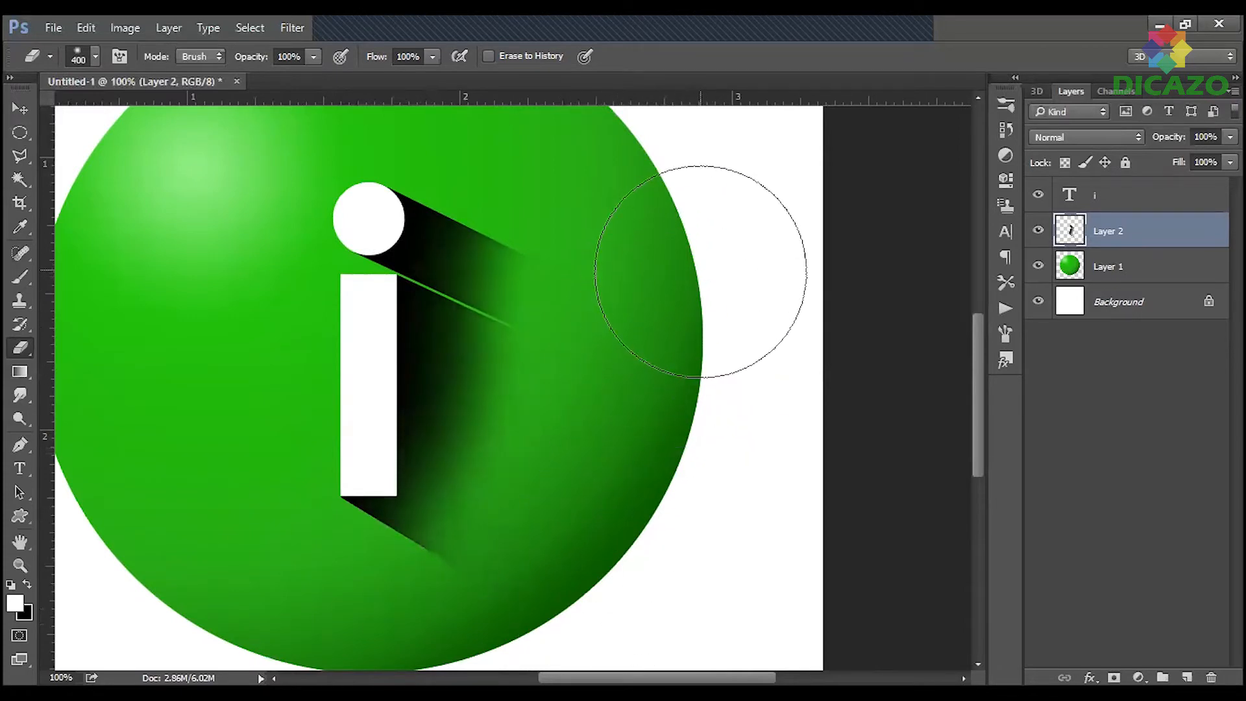
key(ctrl+minus)
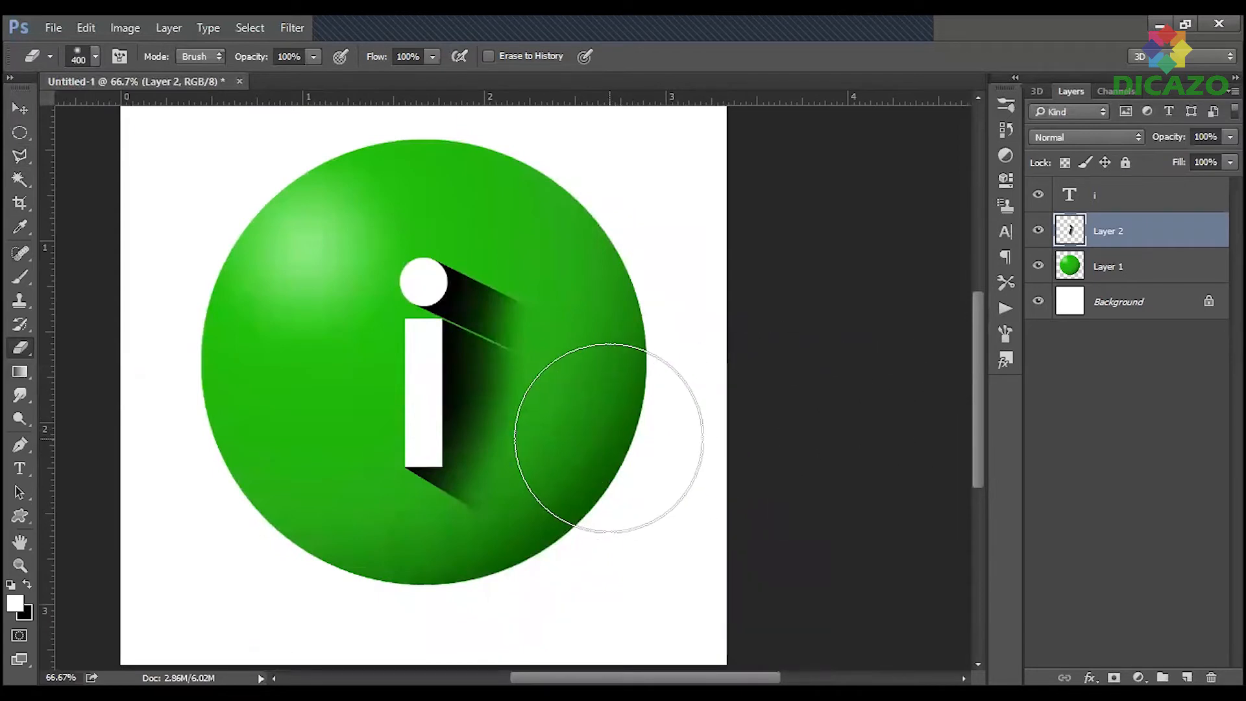
mouse_move(607, 391)
mouse_down()
mouse_move(608, 356)
mouse_move(607, 401)
mouse_move(608, 332)
mouse_move(643, 338)
mouse_up()
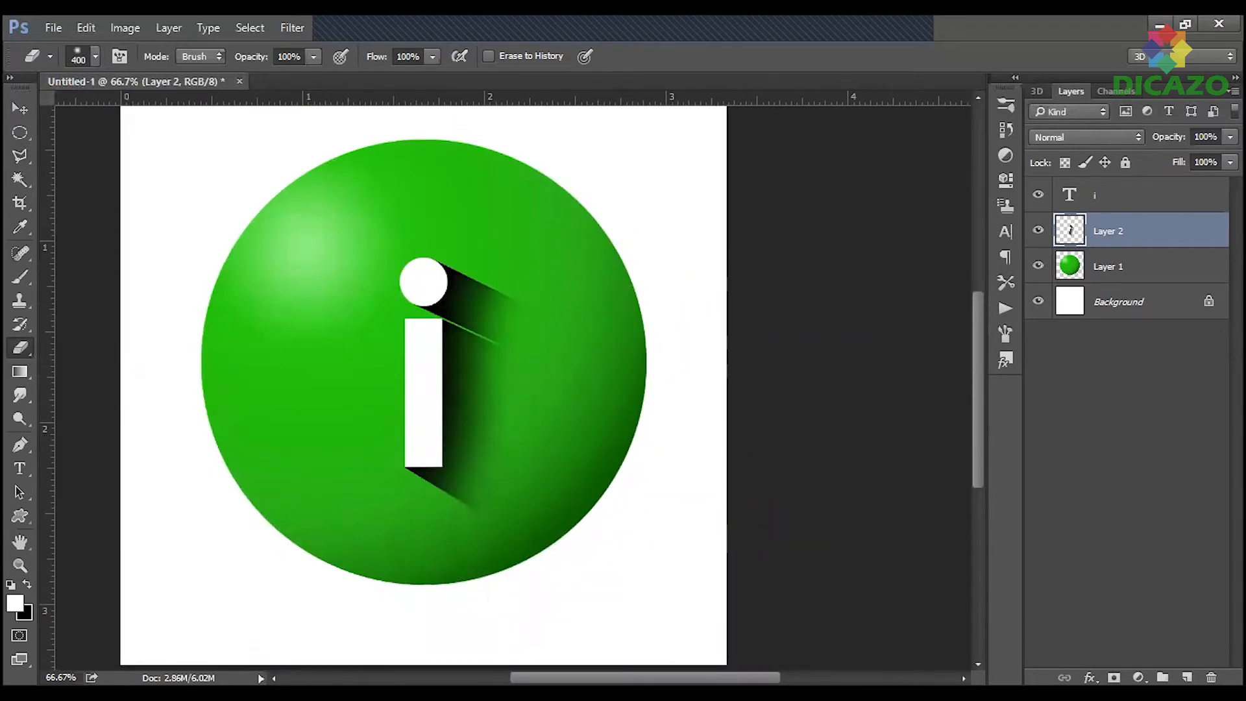
Lower the opacity of the letter's shadow layer to 23%.
drag(1159, 141, 1099, 148)
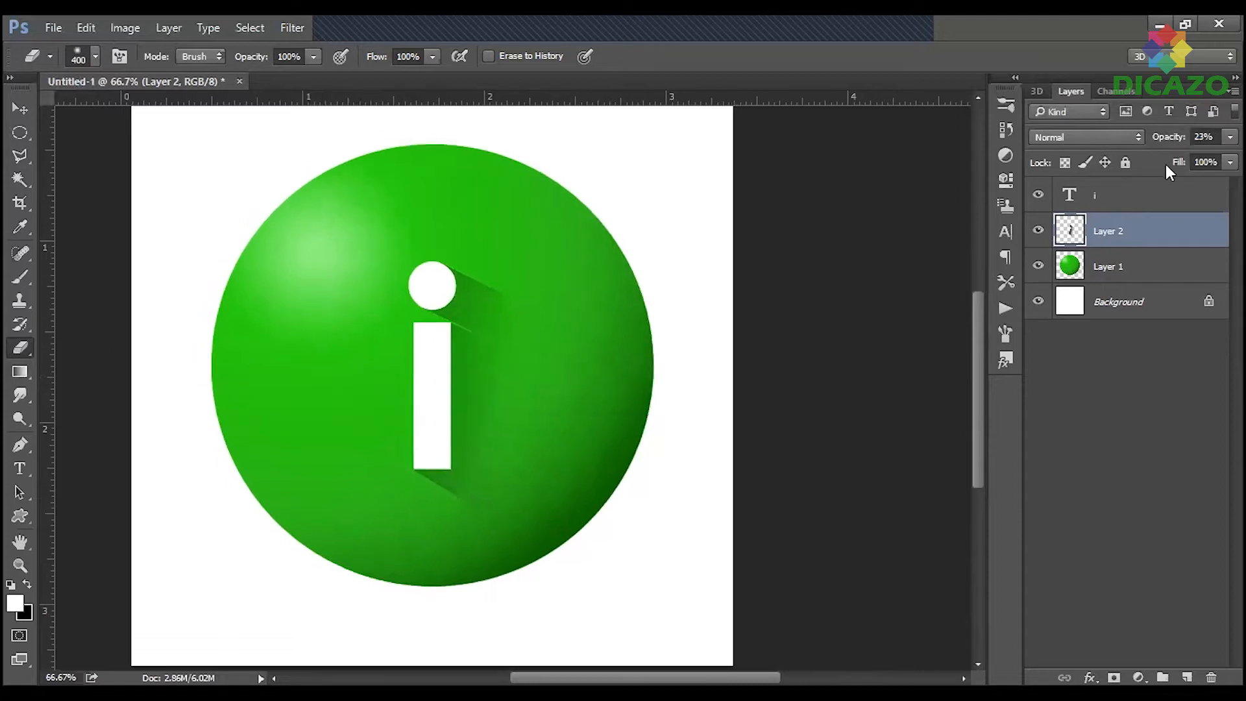
key(ctrl+0)
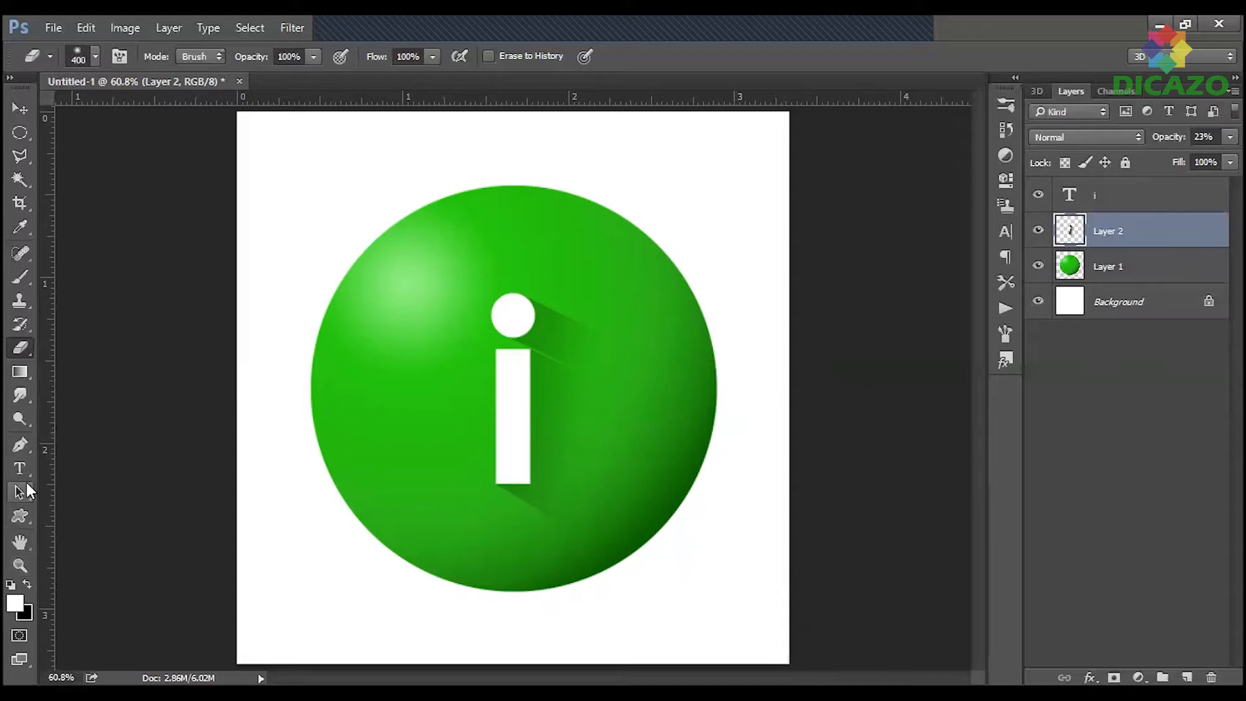
Draw a flat ellipse shape about 745 × 165 px across the middle of the sphere.
click(19, 517)
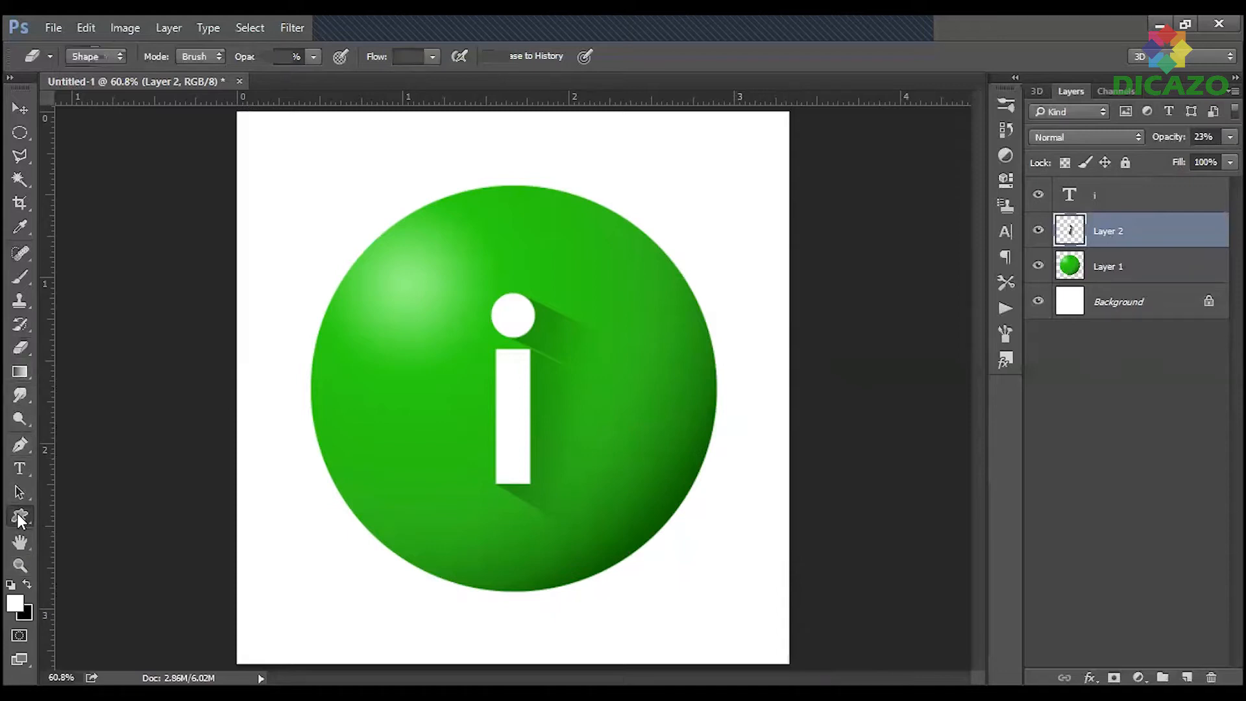
click(64, 540)
drag(361, 318, 772, 406)
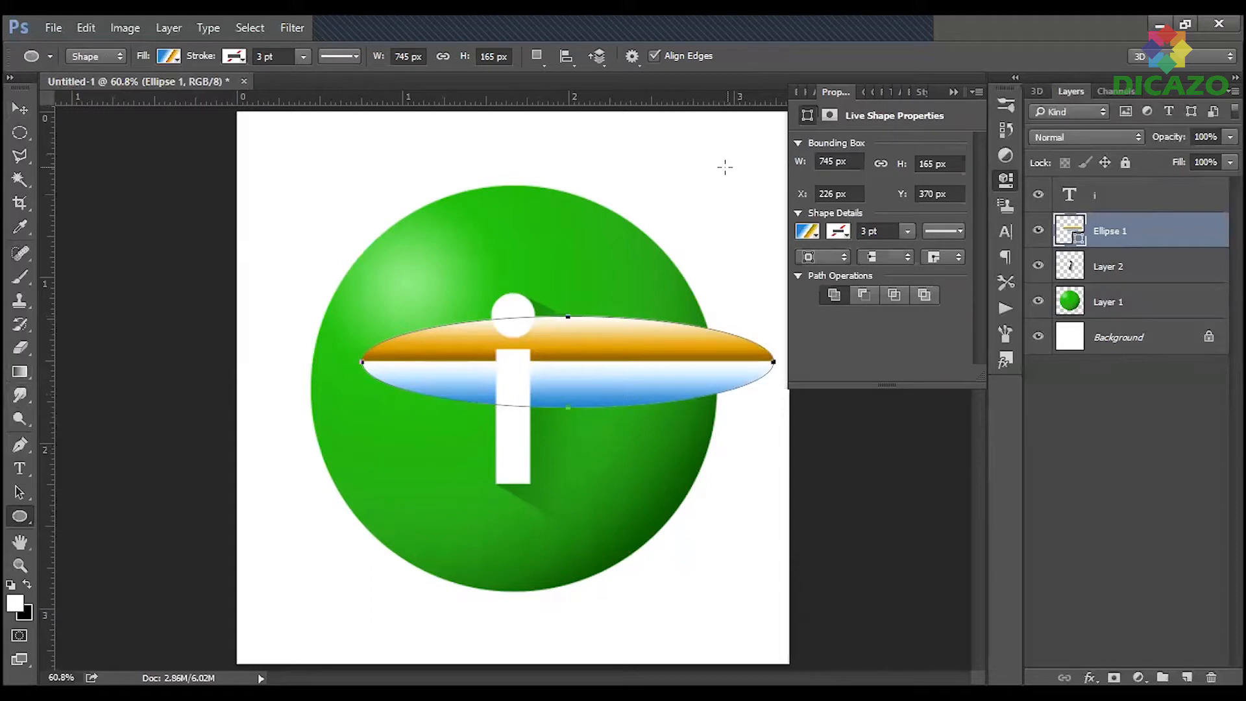
Stretch the ellipse vertically to about 707 px high and position it over the sphere.
click(20, 108)
drag(570, 405, 594, 645)
drag(640, 455, 606, 339)
drag(535, 516, 534, 590)
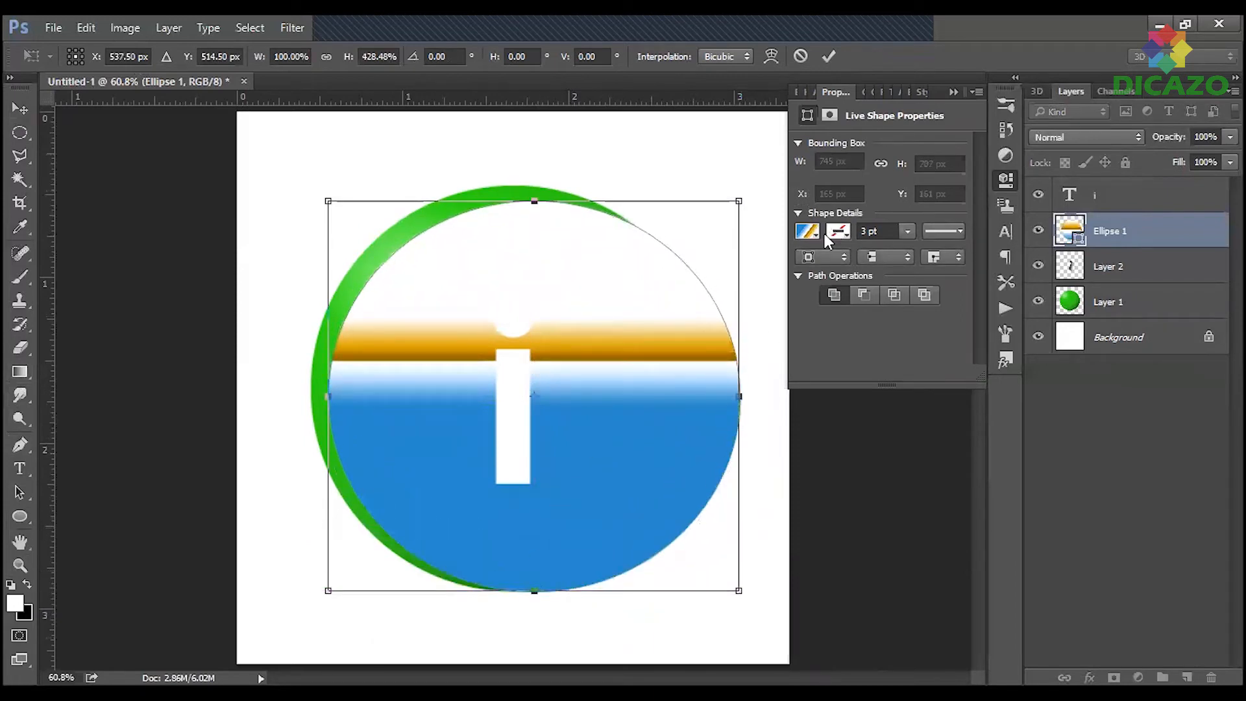
click(829, 57)
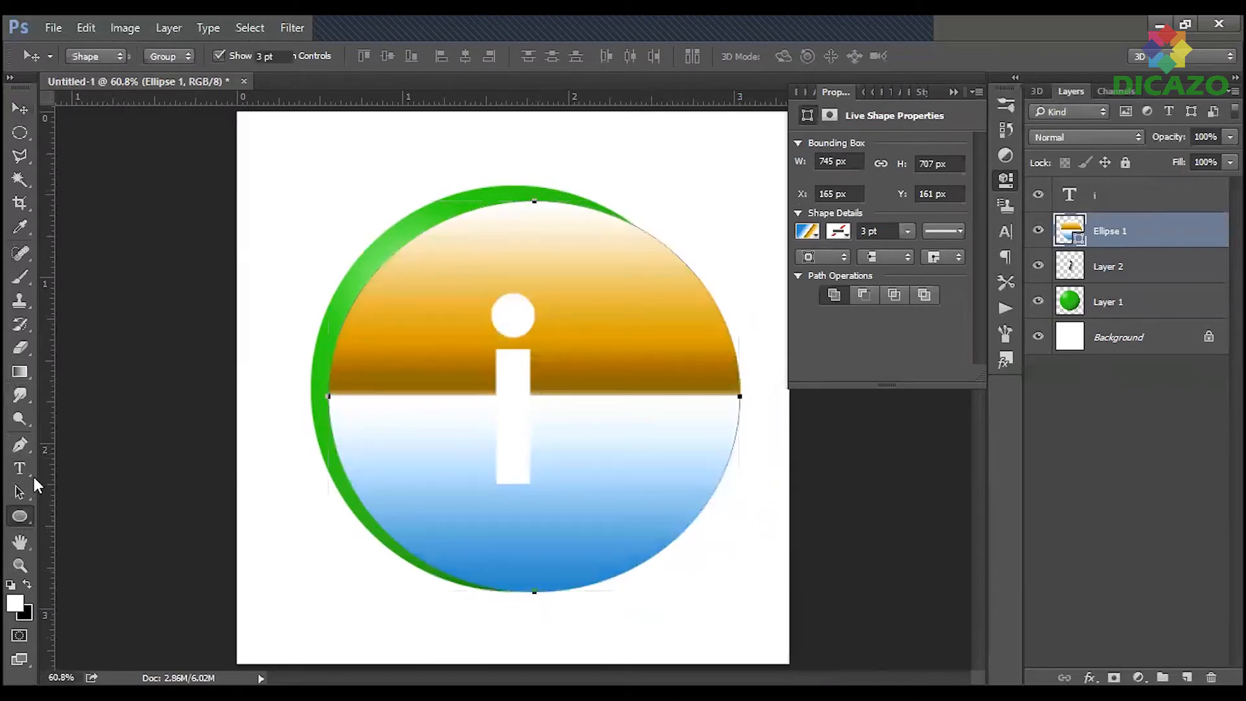
Change the ellipse's gradient fill to solid black.
click(169, 56)
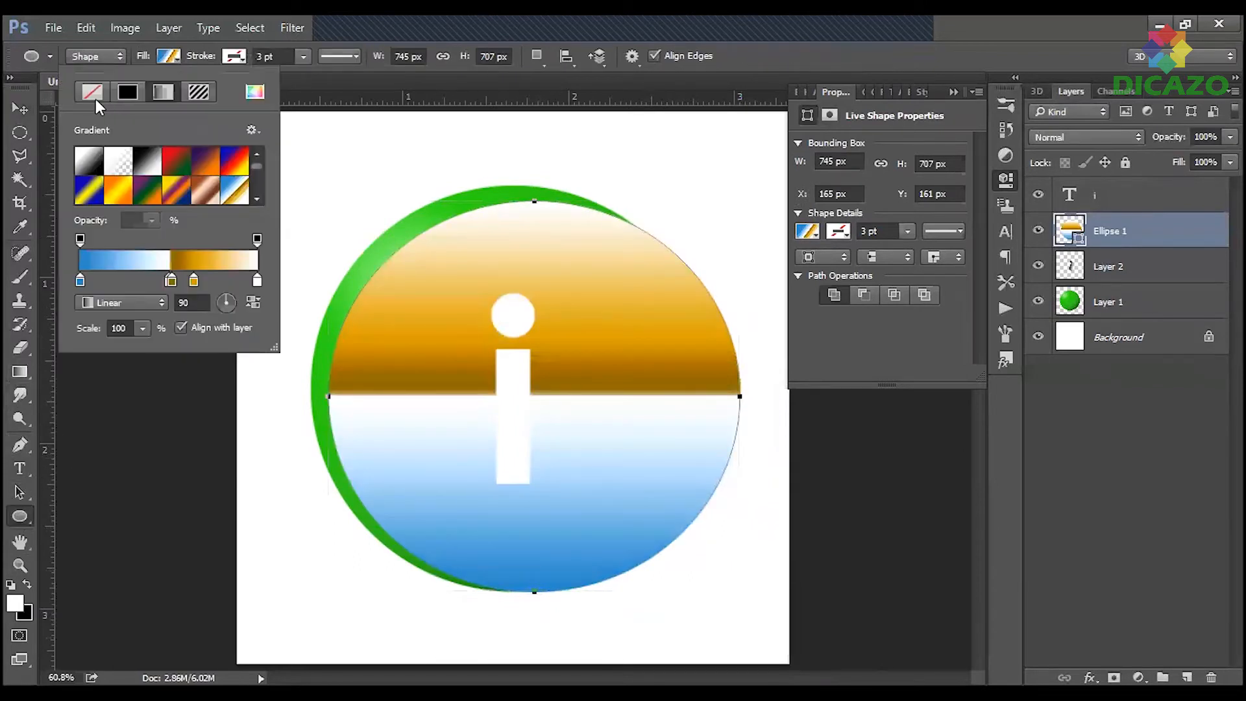
click(131, 90)
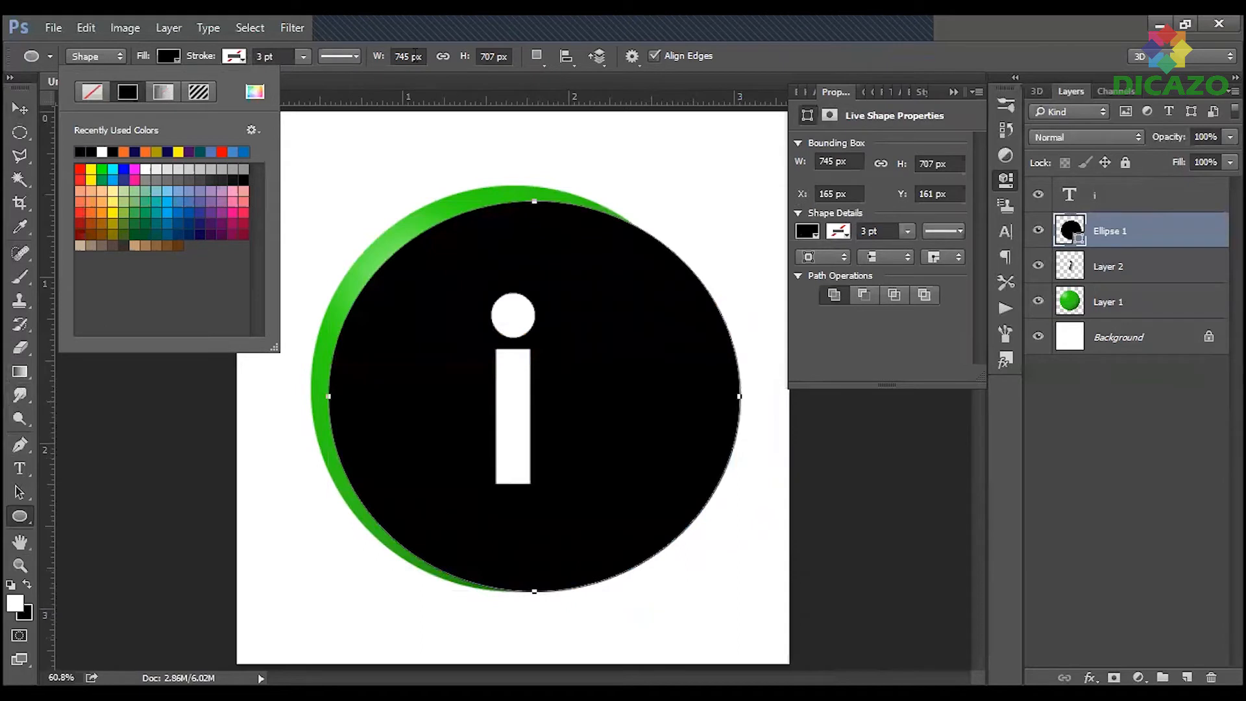
click(1016, 33)
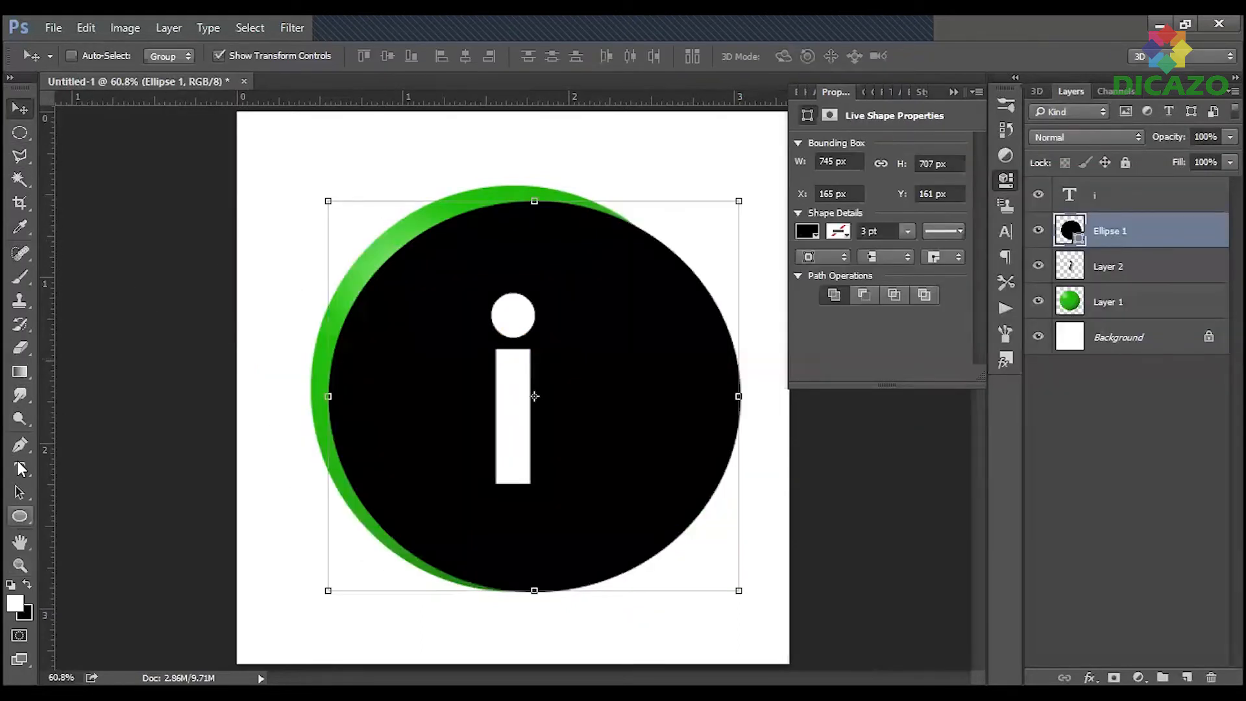
Rasterize the black ellipse and soften its whole edge with a soft 300 px Eraser.
click(20, 348)
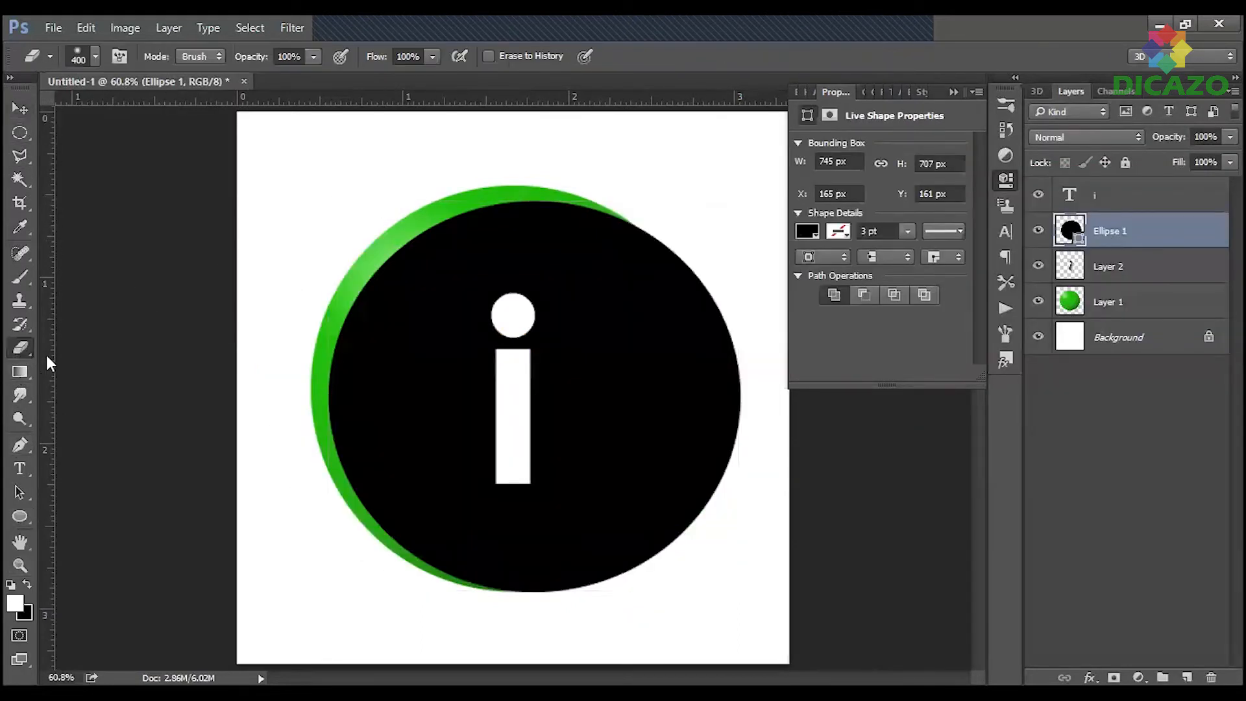
click(501, 342)
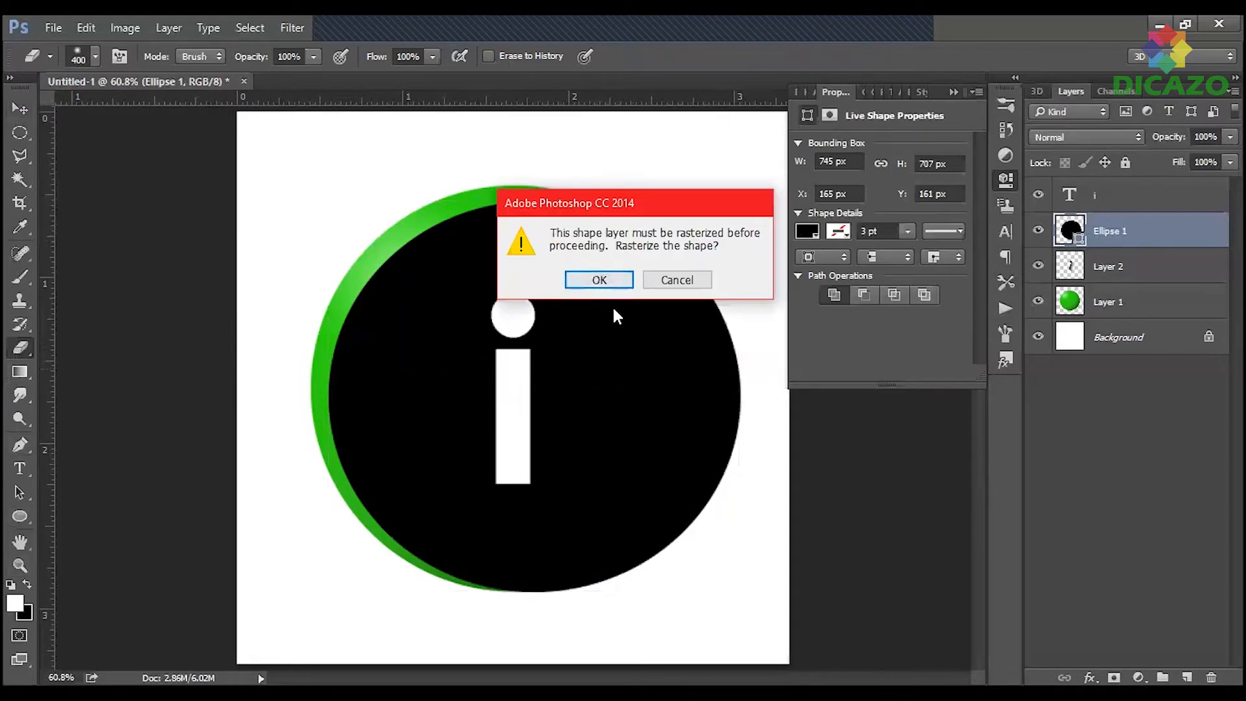
key(Return)
key(bracketleft)
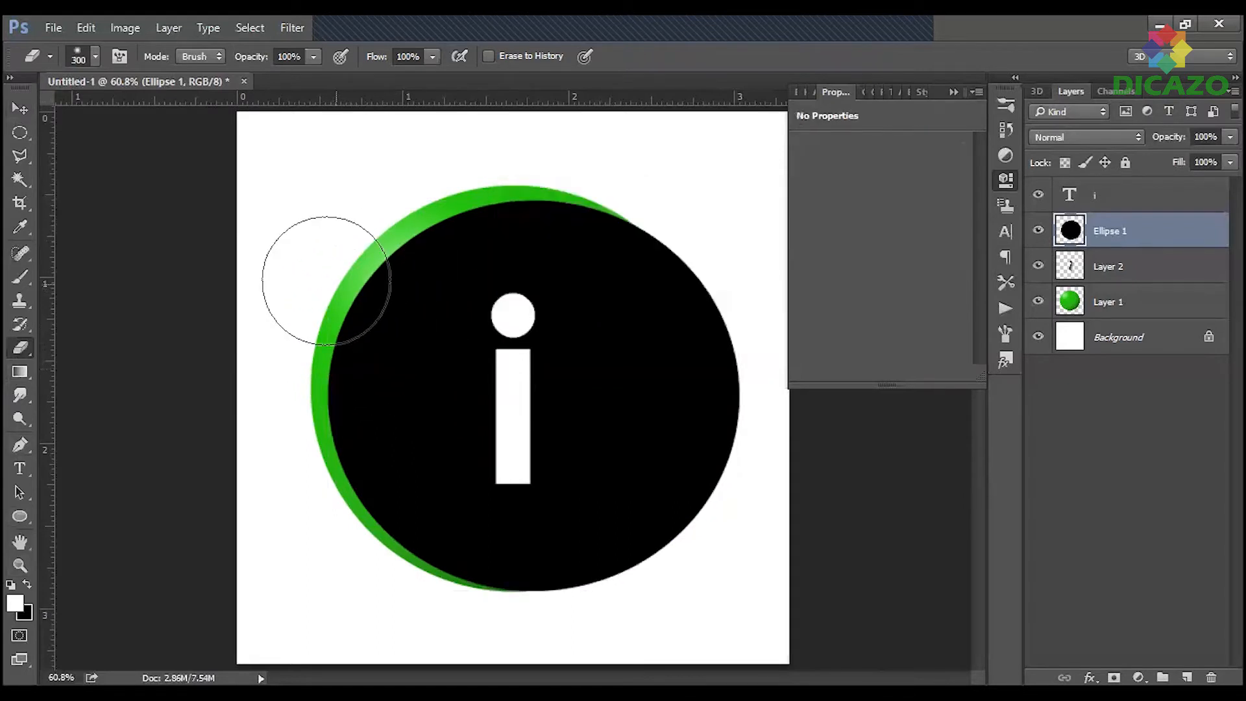
mouse_move(286, 408)
mouse_down()
mouse_move(267, 334)
mouse_move(284, 245)
mouse_move(390, 116)
mouse_move(270, 320)
mouse_move(384, 175)
mouse_move(598, 134)
mouse_move(597, 170)
mouse_move(720, 217)
mouse_move(785, 337)
mouse_move(805, 488)
mouse_move(751, 565)
mouse_move(668, 612)
mouse_move(558, 616)
mouse_move(389, 552)
mouse_move(264, 468)
mouse_move(292, 279)
mouse_move(280, 462)
mouse_move(264, 428)
mouse_move(224, 473)
mouse_move(348, 606)
mouse_move(340, 520)
mouse_move(311, 548)
mouse_move(451, 538)
mouse_move(347, 564)
mouse_move(571, 579)
mouse_up()
mouse_move(519, 640)
mouse_down()
mouse_move(701, 600)
mouse_move(807, 476)
mouse_move(797, 459)
mouse_move(718, 545)
mouse_move(820, 395)
mouse_move(718, 256)
mouse_move(758, 314)
mouse_move(712, 222)
mouse_move(454, 153)
mouse_move(493, 166)
mouse_move(242, 237)
mouse_move(422, 158)
mouse_move(384, 172)
mouse_move(319, 257)
mouse_move(353, 188)
mouse_move(464, 153)
mouse_move(381, 201)
mouse_move(306, 317)
mouse_move(278, 473)
mouse_move(308, 528)
mouse_move(312, 473)
mouse_move(272, 561)
mouse_move(477, 616)
mouse_move(583, 623)
mouse_move(772, 491)
mouse_move(757, 305)
mouse_up()
Squash the soft black ellipse to about 23% of its height and place it at the base of the sphere.
click(20, 108)
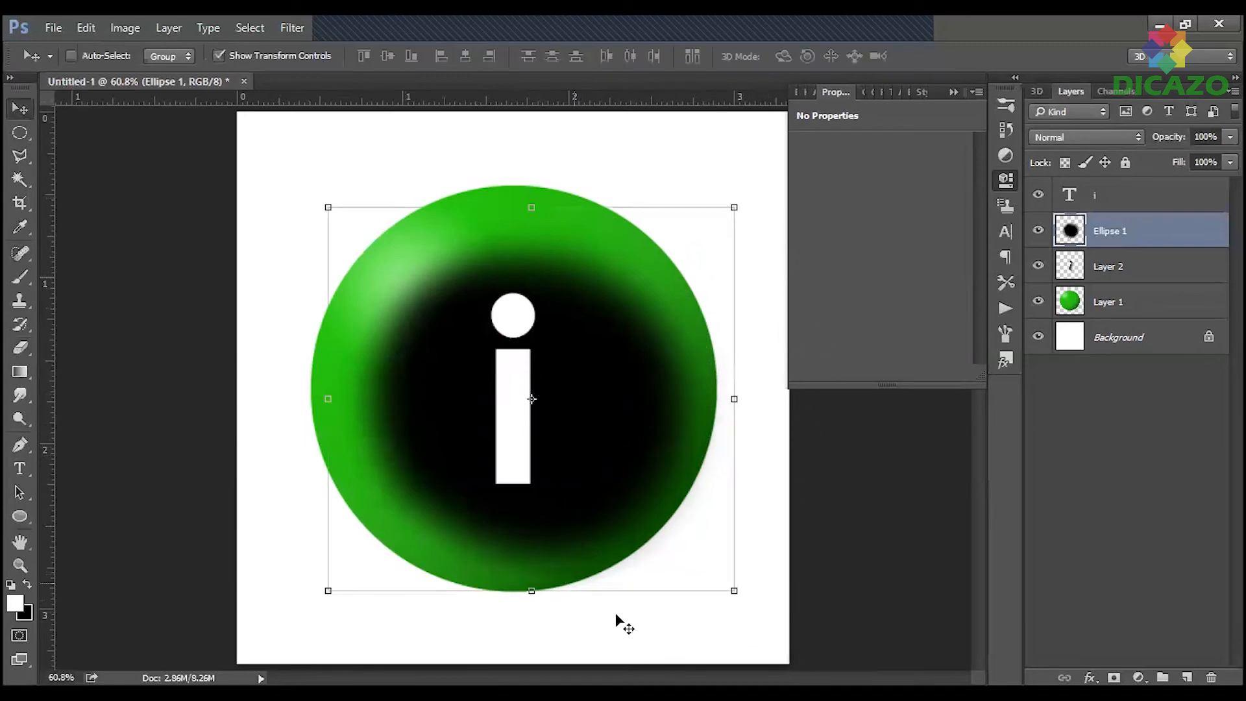
drag(532, 592, 549, 295)
drag(602, 251, 615, 592)
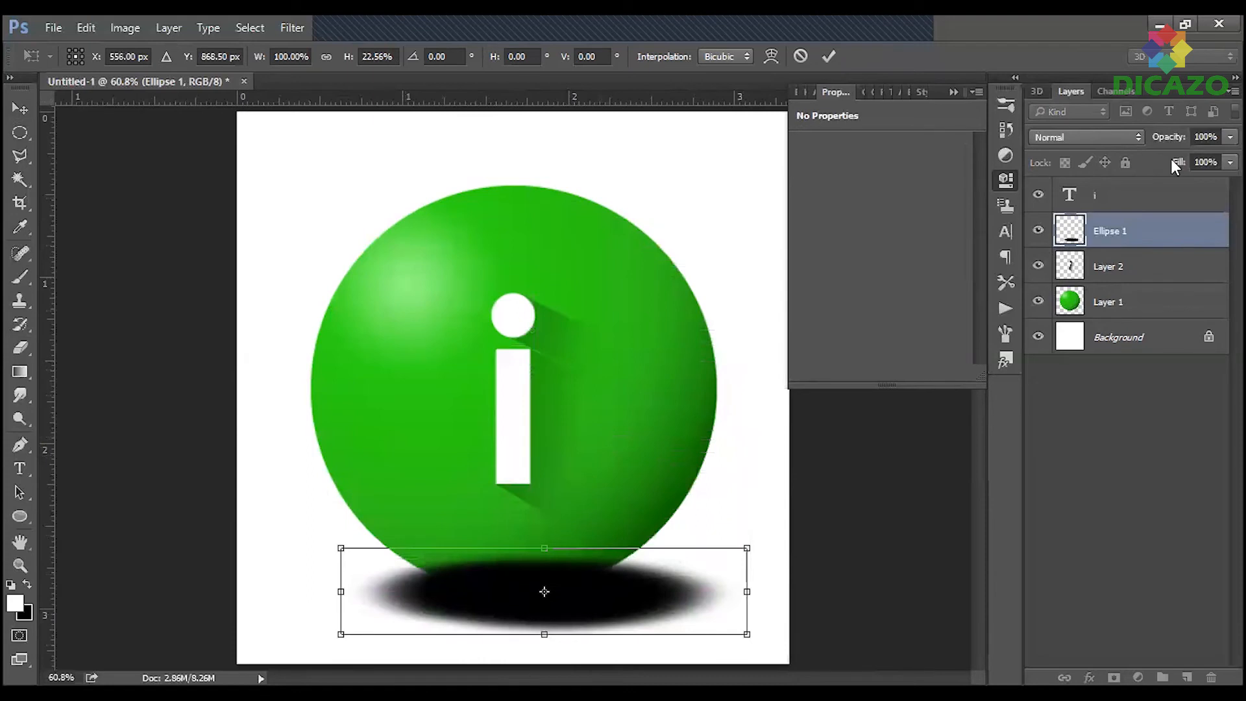
click(828, 58)
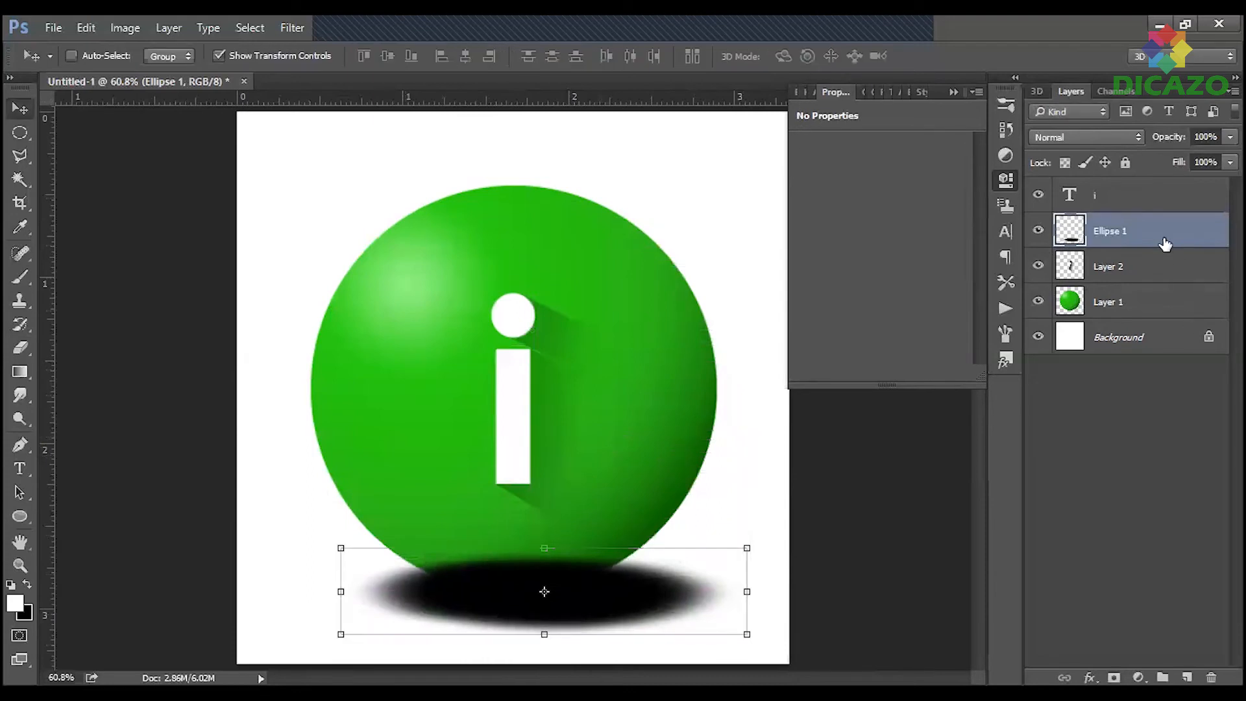
Move the ellipse layer directly beneath the sphere layer and shift the ground shadow slightly to the right.
drag(1128, 231, 1132, 318)
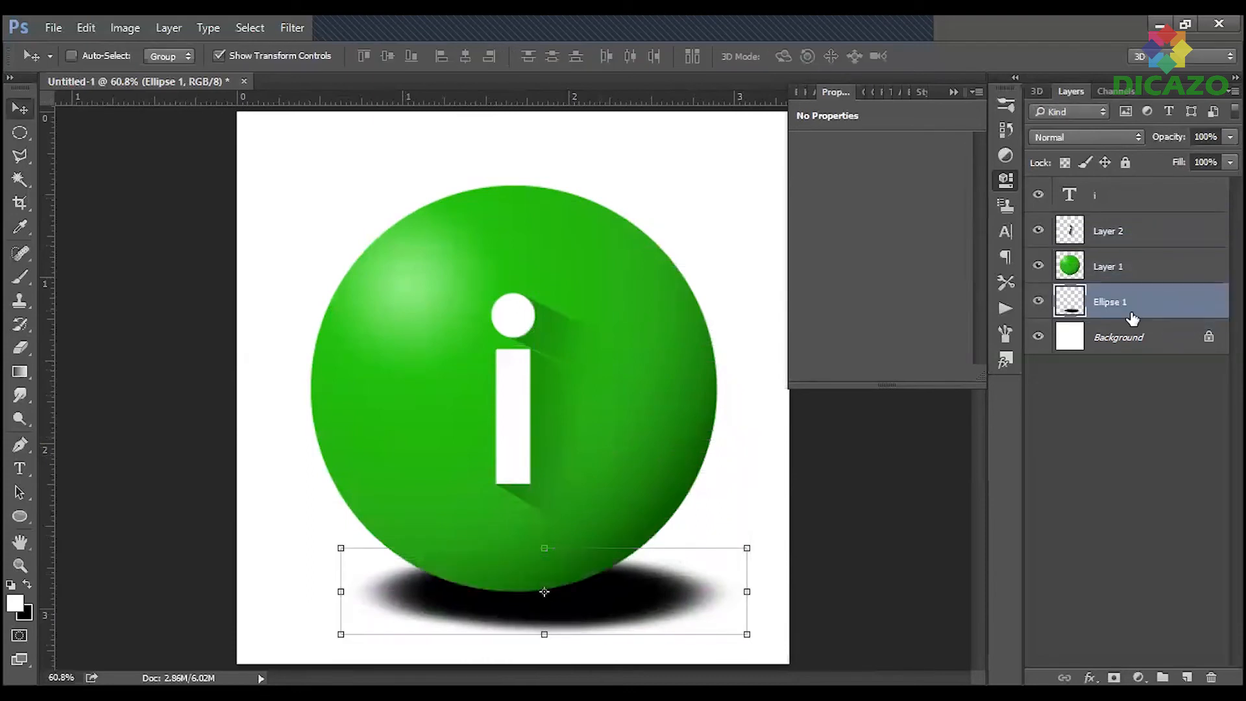
drag(608, 603, 636, 598)
mouse_move(1174, 138)
mouse_down()
mouse_move(1162, 139)
mouse_move(1193, 138)
mouse_up()
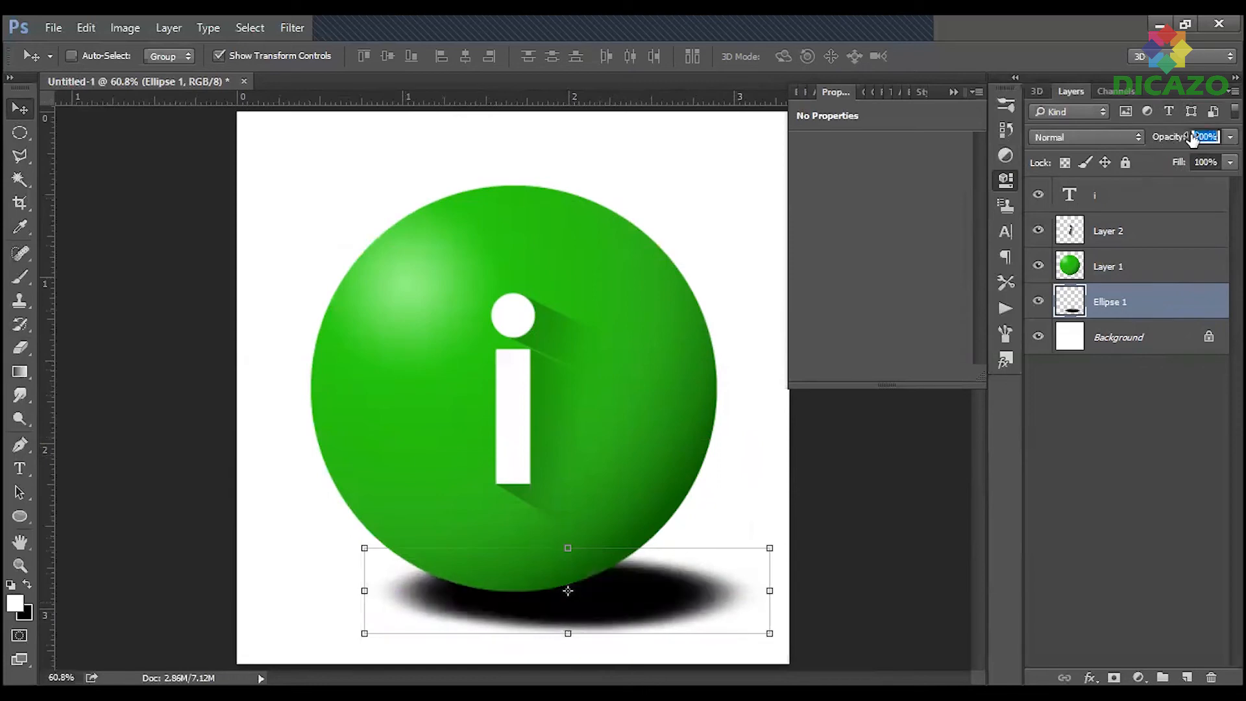
Lightly fade the upper right part of the ground shadow with the soft 300 px Eraser.
click(20, 347)
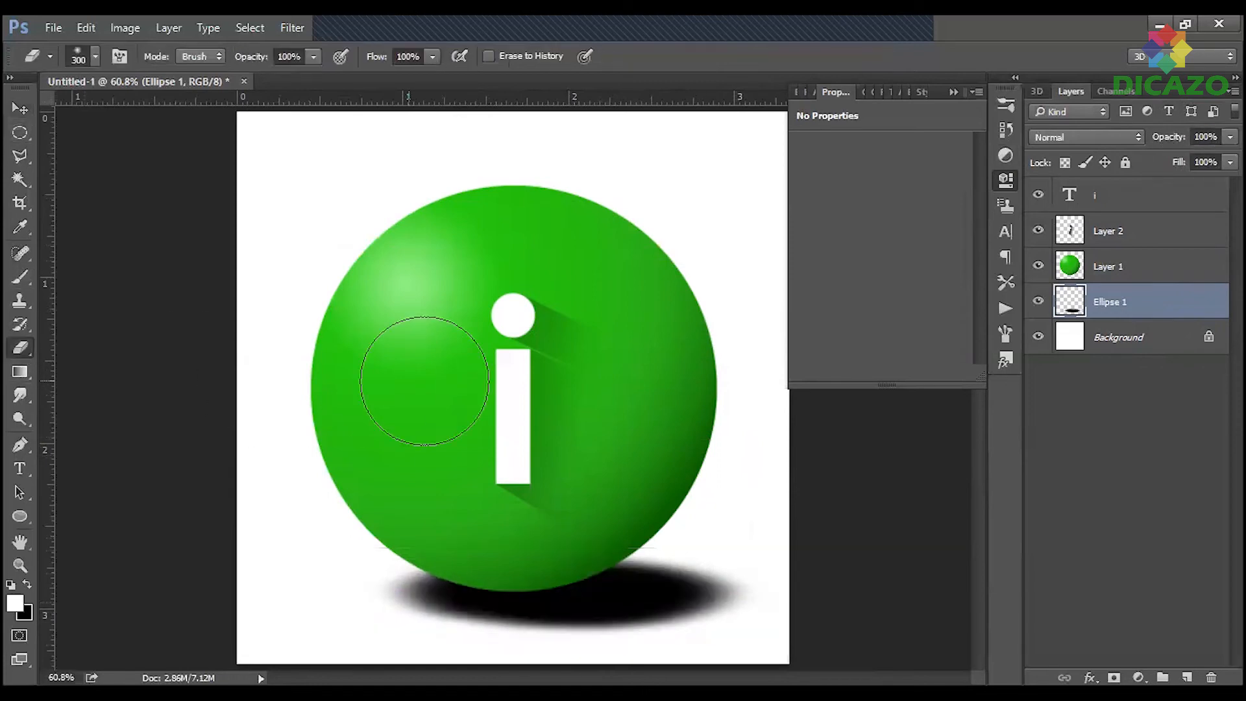
mouse_move(659, 481)
mouse_down()
mouse_move(741, 498)
mouse_move(785, 541)
mouse_up()
drag(721, 508, 690, 499)
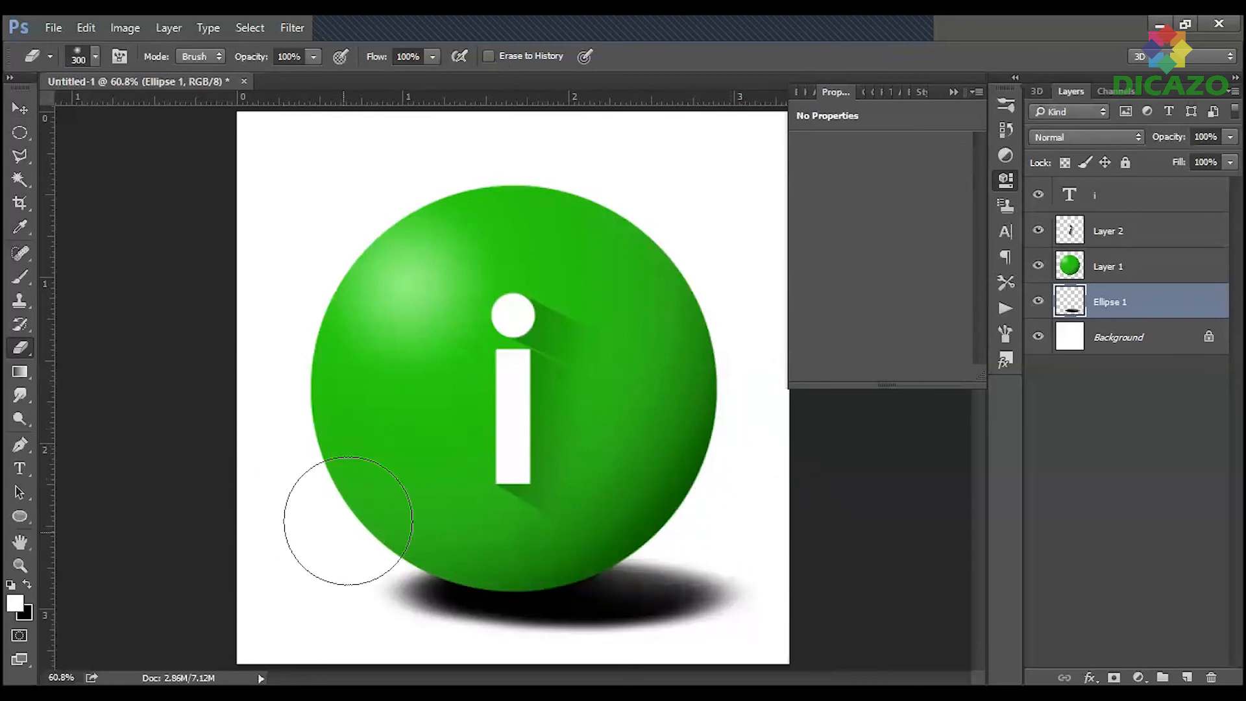
Soften the ground shadow's lower and right edges with the soft 300 px Eraser, then fit the whole document in view.
key(ctrl+minus)
key(ctrl+plus)
key(ctrl+plus)
drag(491, 477, 388, 88)
mouse_move(322, 519)
mouse_down()
mouse_move(662, 511)
mouse_move(765, 475)
mouse_move(617, 532)
mouse_move(781, 496)
mouse_move(687, 515)
mouse_move(786, 458)
mouse_up()
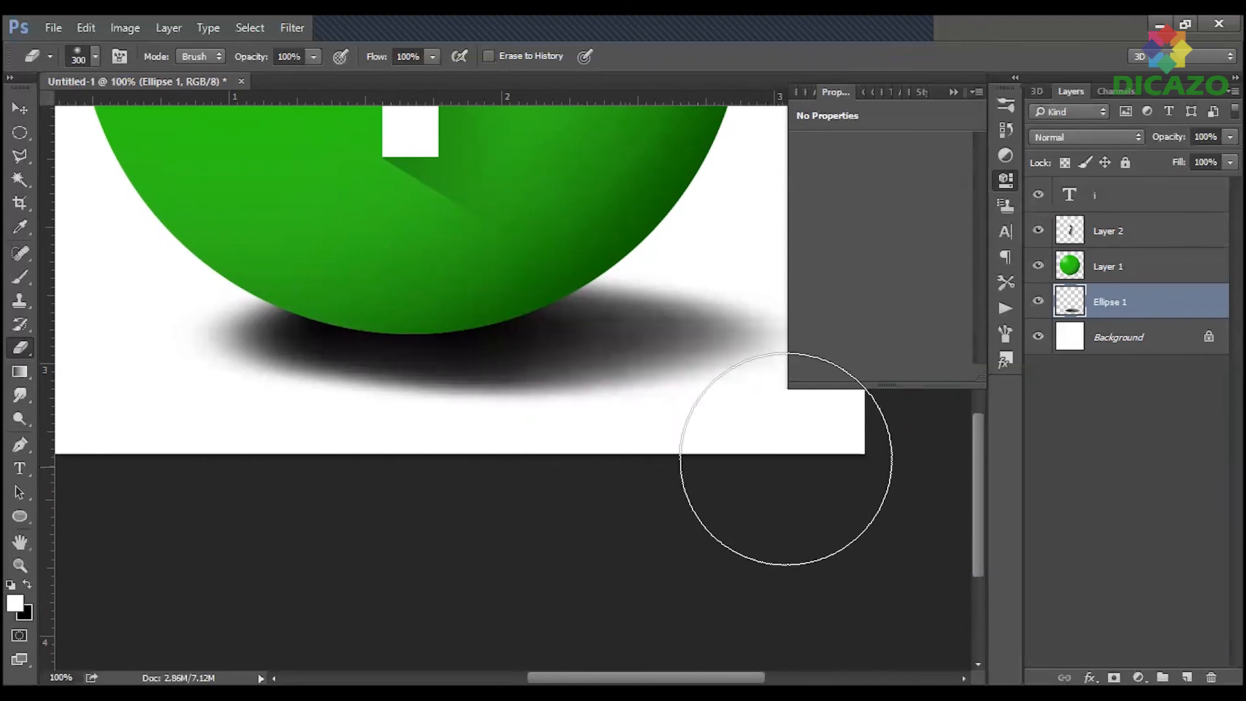
mouse_move(698, 217)
mouse_down()
mouse_move(663, 177)
mouse_move(699, 163)
mouse_up()
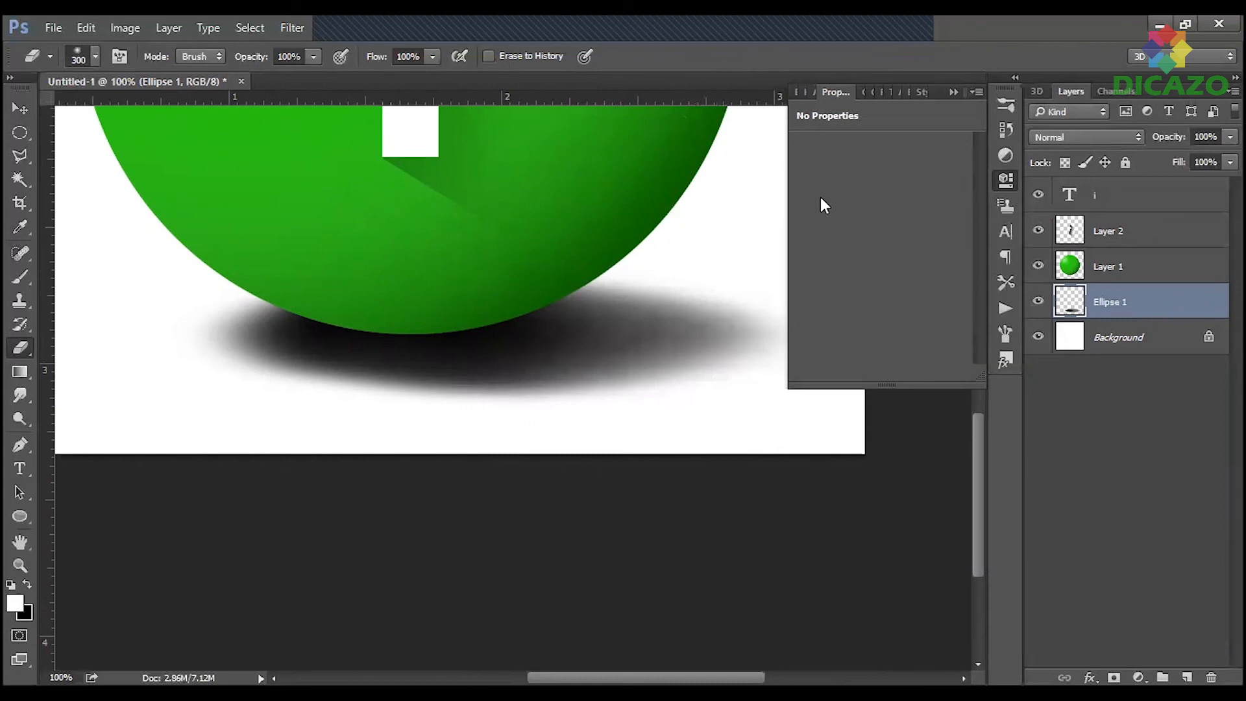
mouse_move(497, 532)
mouse_down()
mouse_move(459, 515)
mouse_move(279, 509)
mouse_move(210, 482)
mouse_move(269, 542)
mouse_up()
key(ctrl+0)
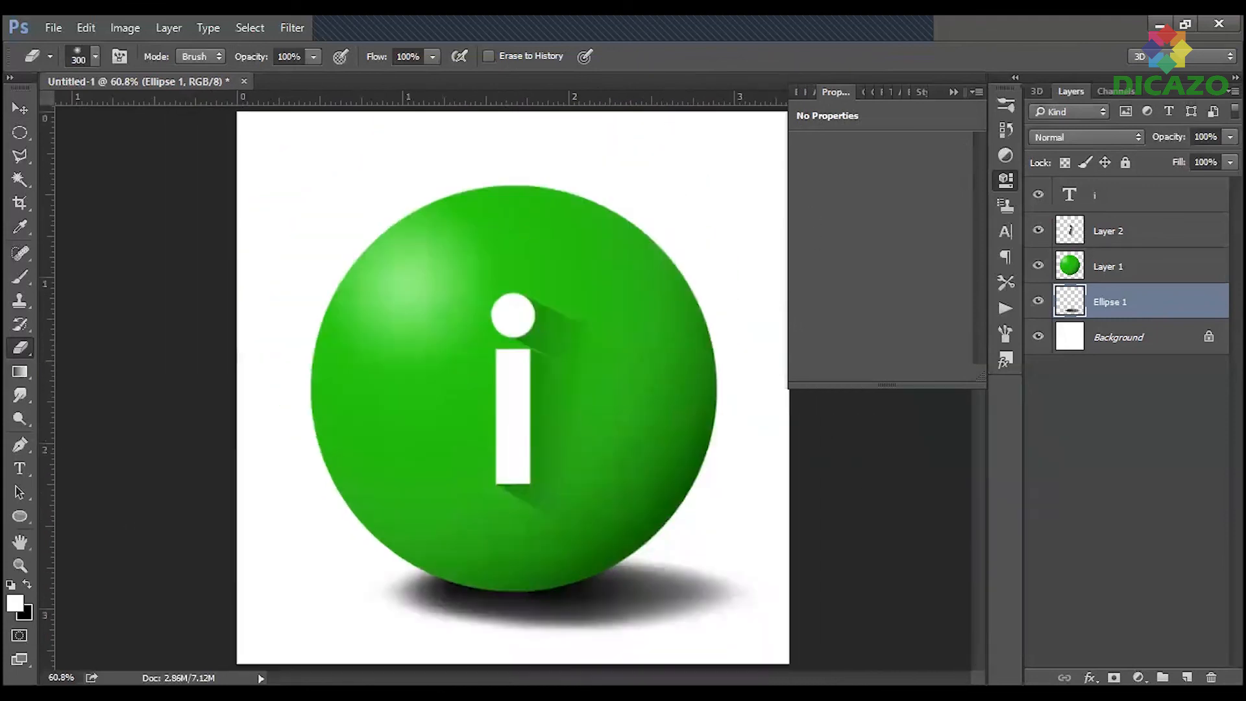